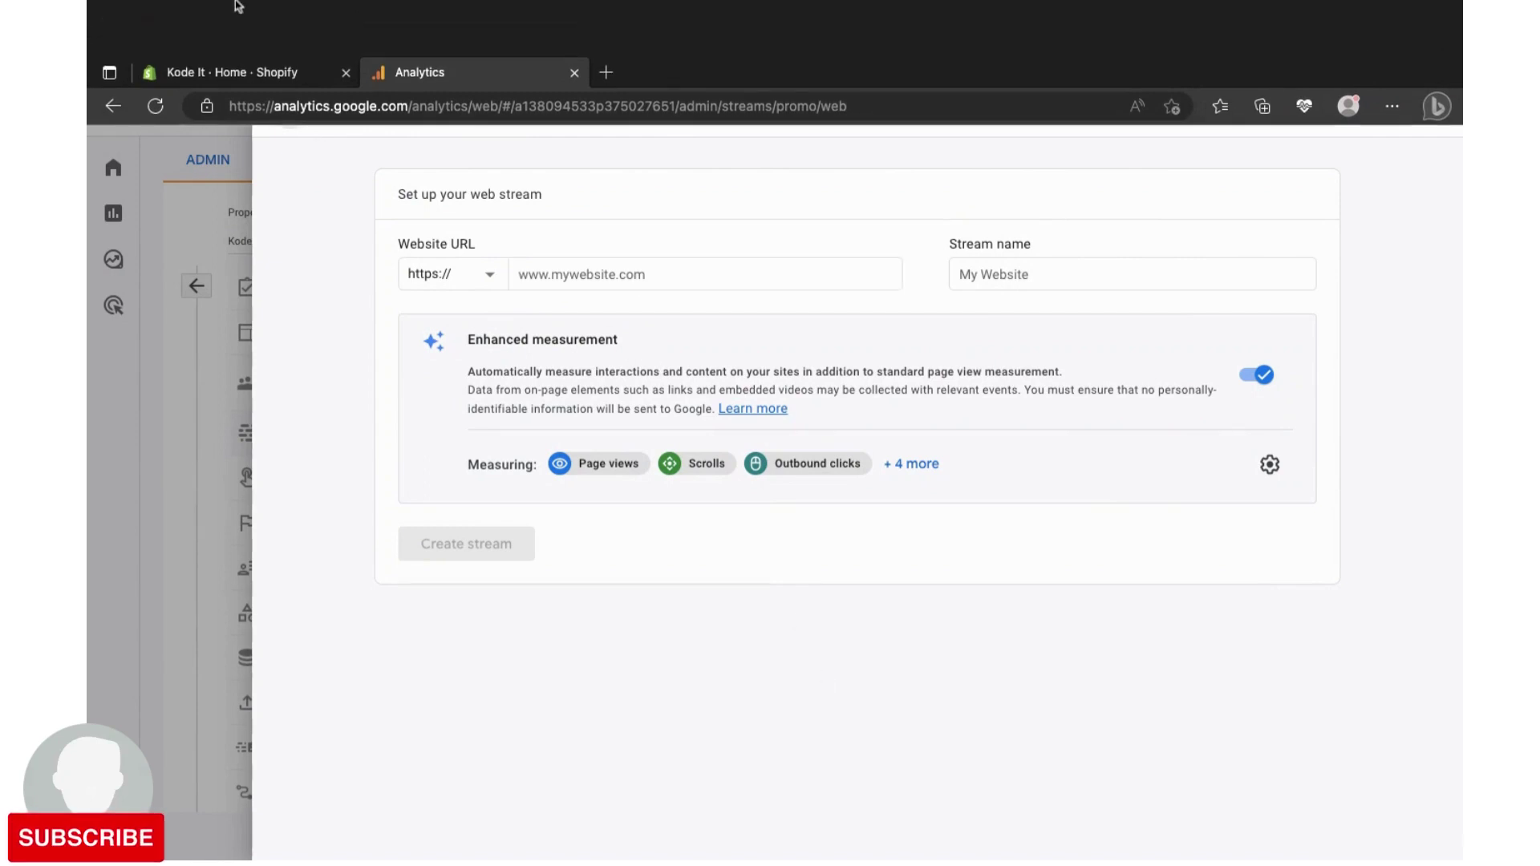
left_click(601, 274)
type("shopify.com/store/kode-it")
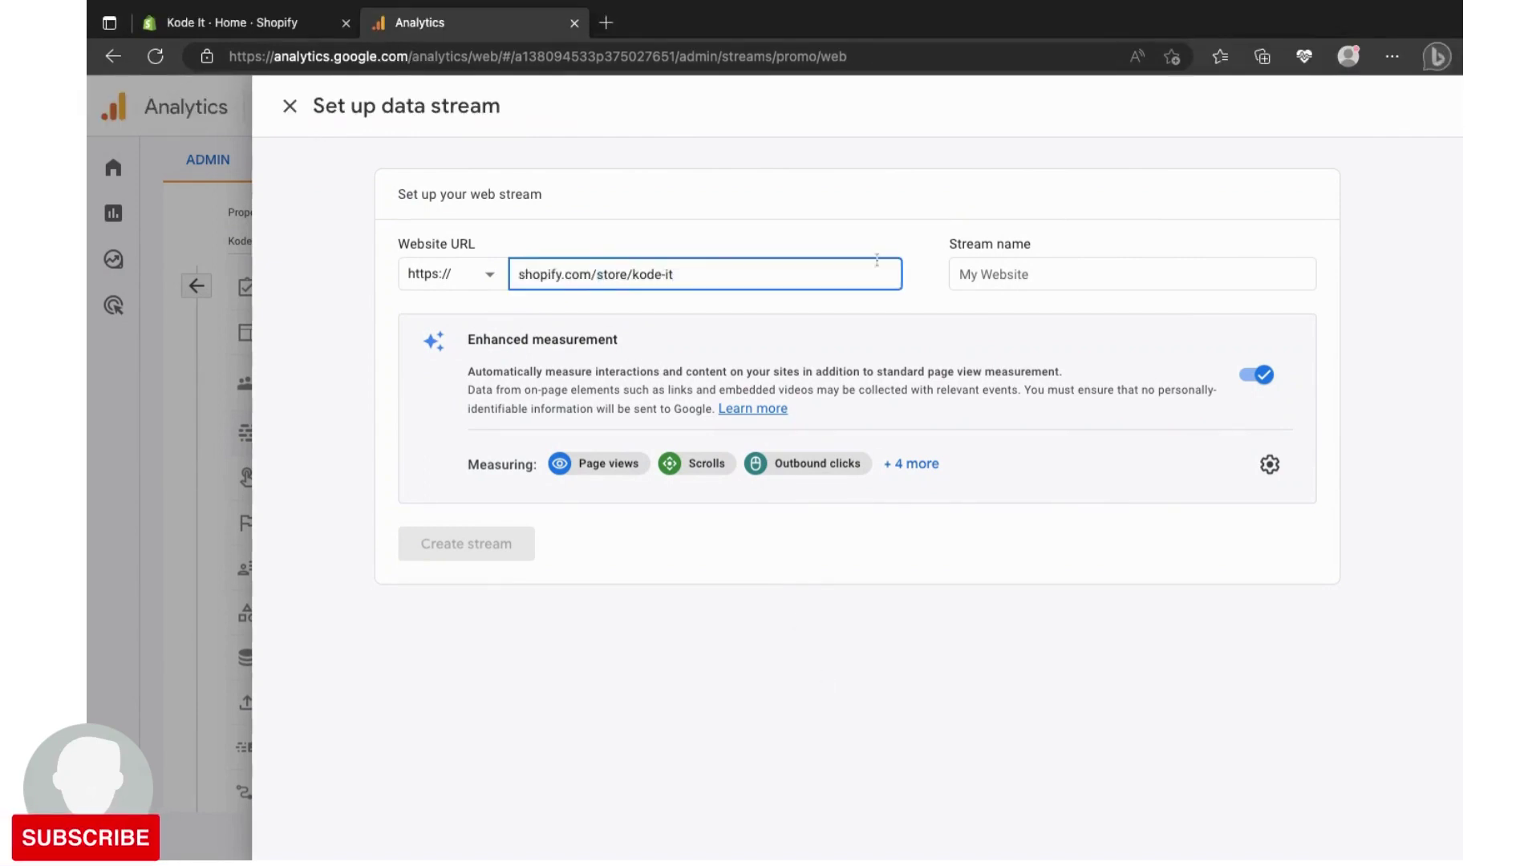
left_click(1026, 274)
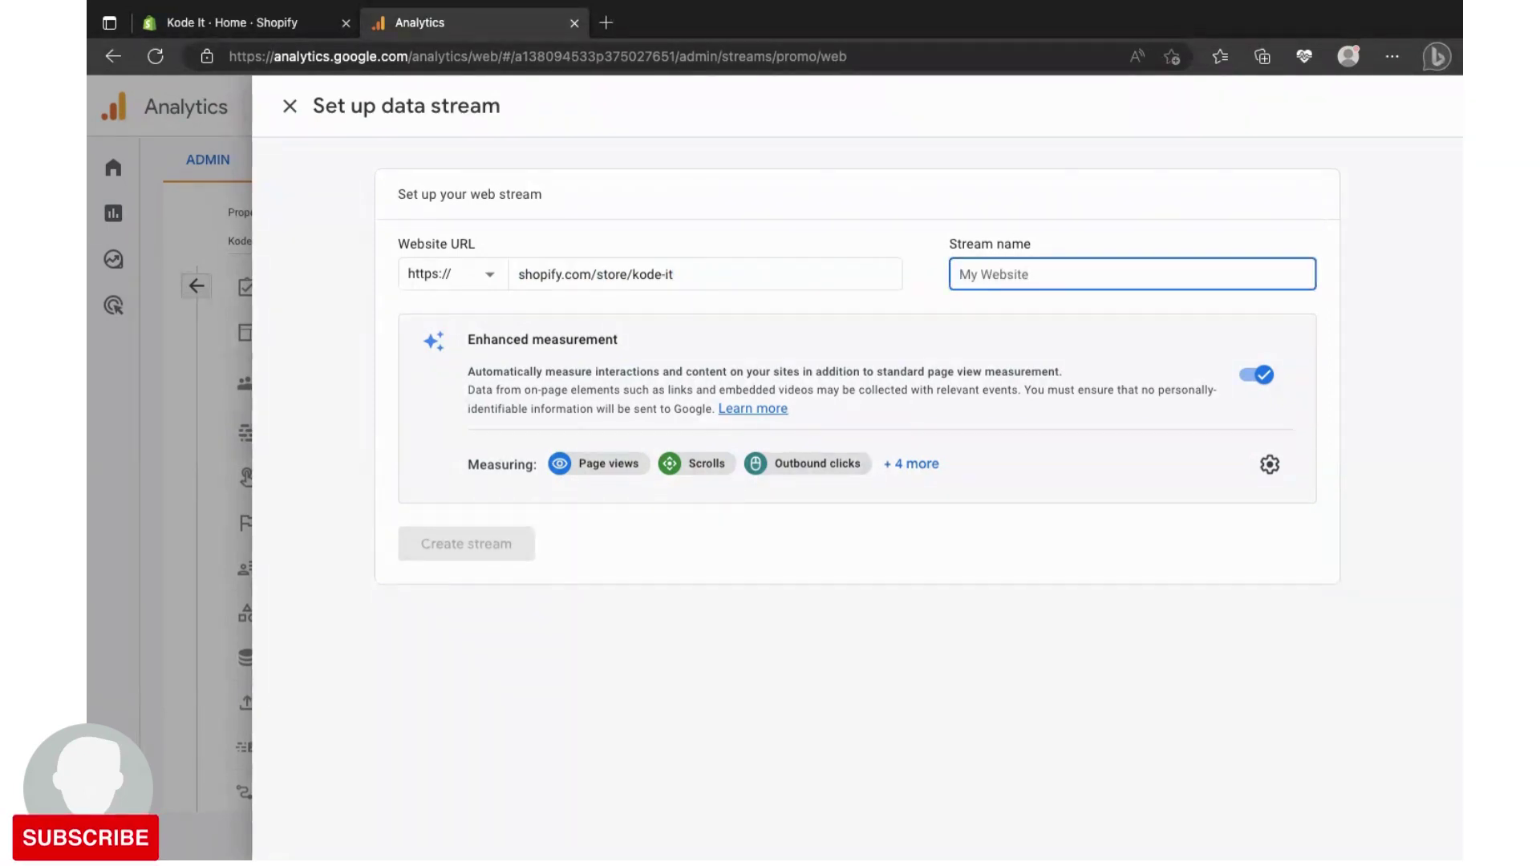
type("Kode It")
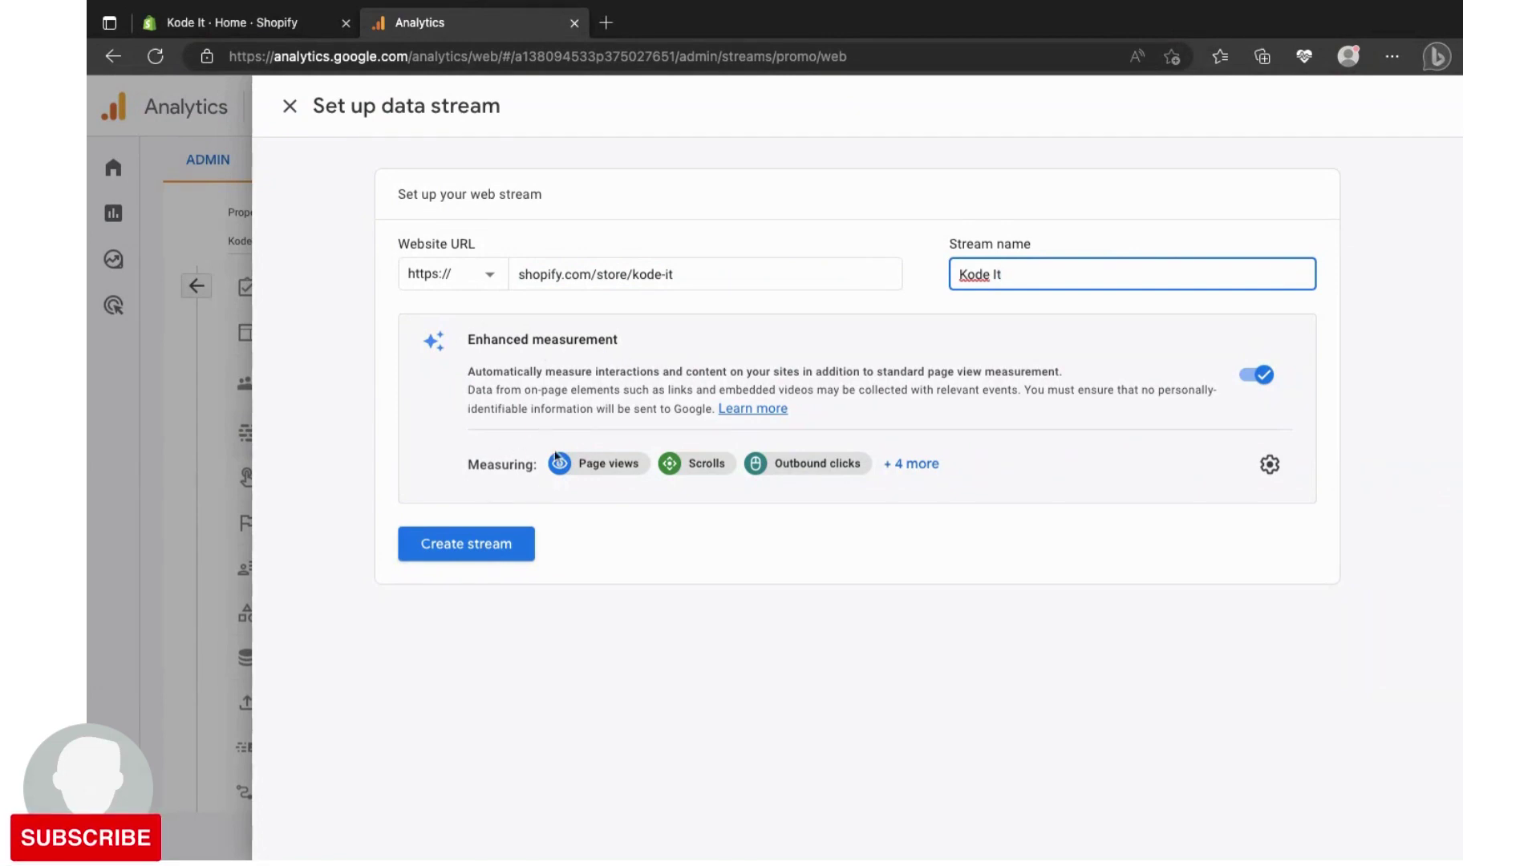
left_click(904, 466)
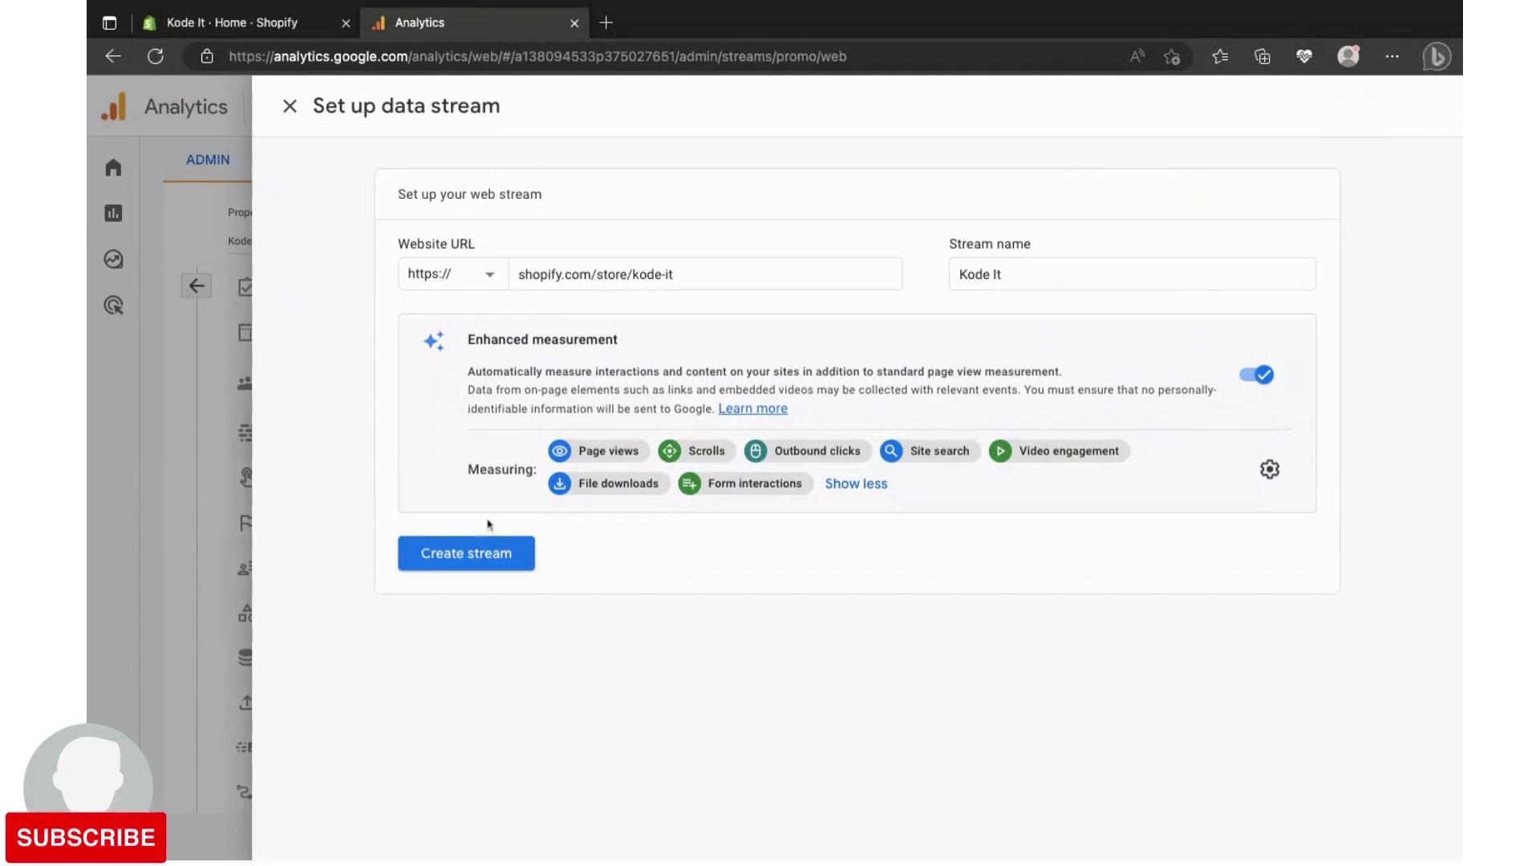
left_click(478, 560)
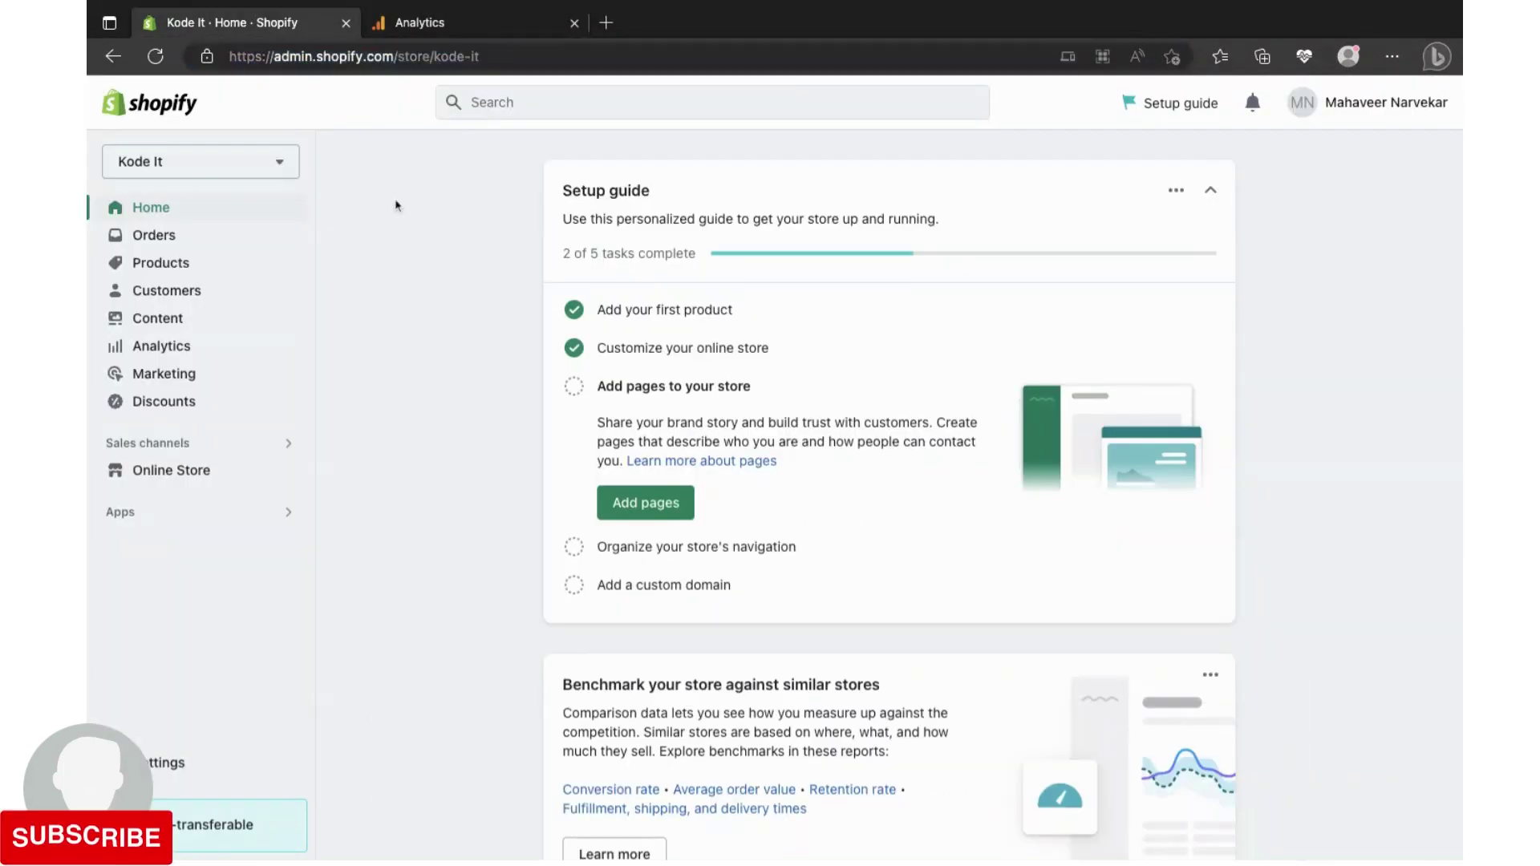
- In the Shopify admin, open the Online Store preferences and go to pixel management in the Google Analytics section
left_click(160, 479)
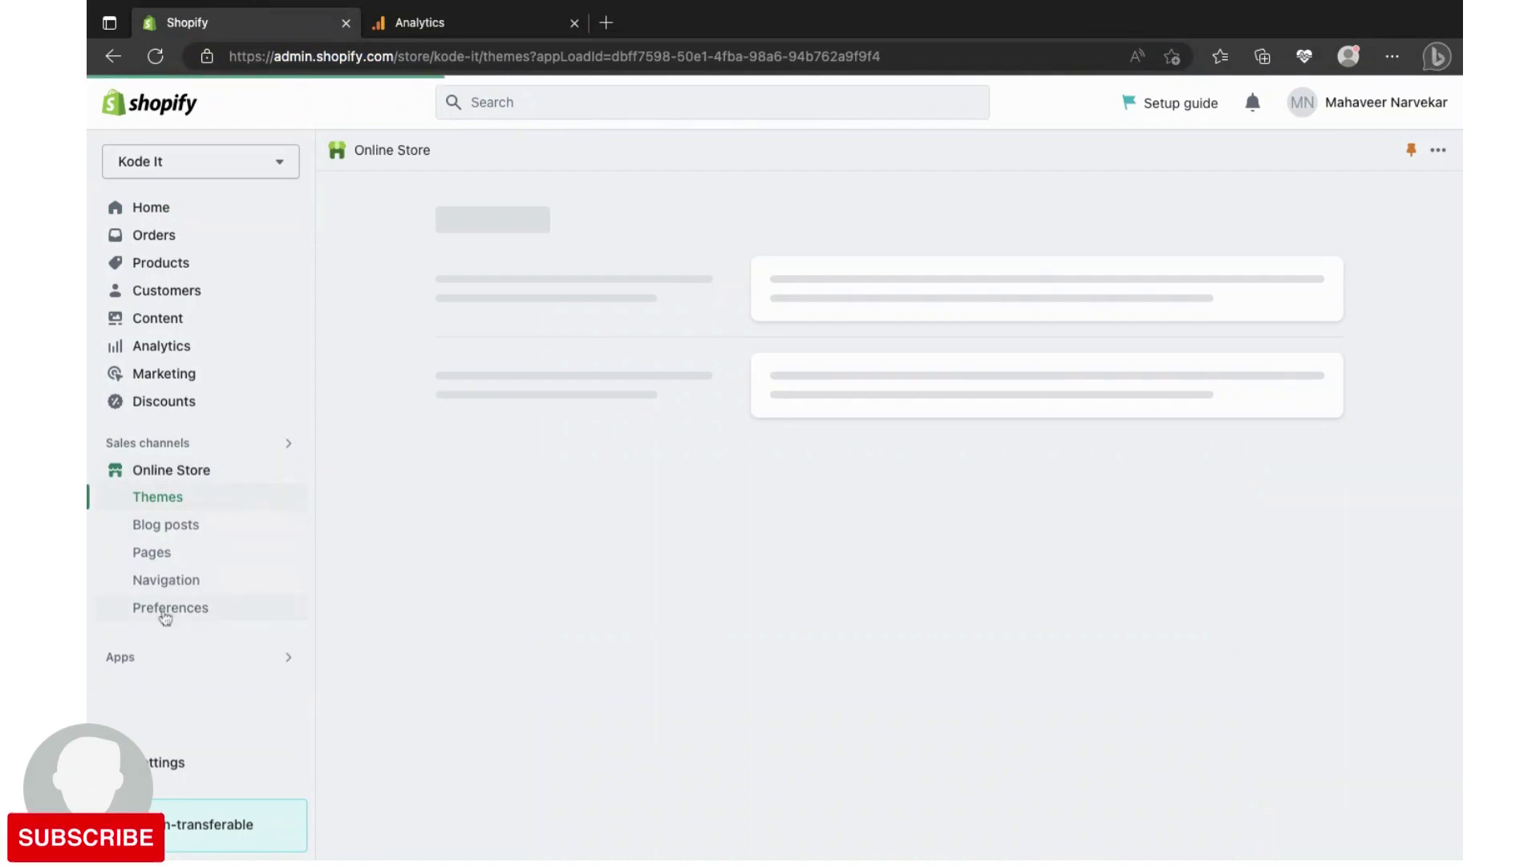
left_click(166, 614)
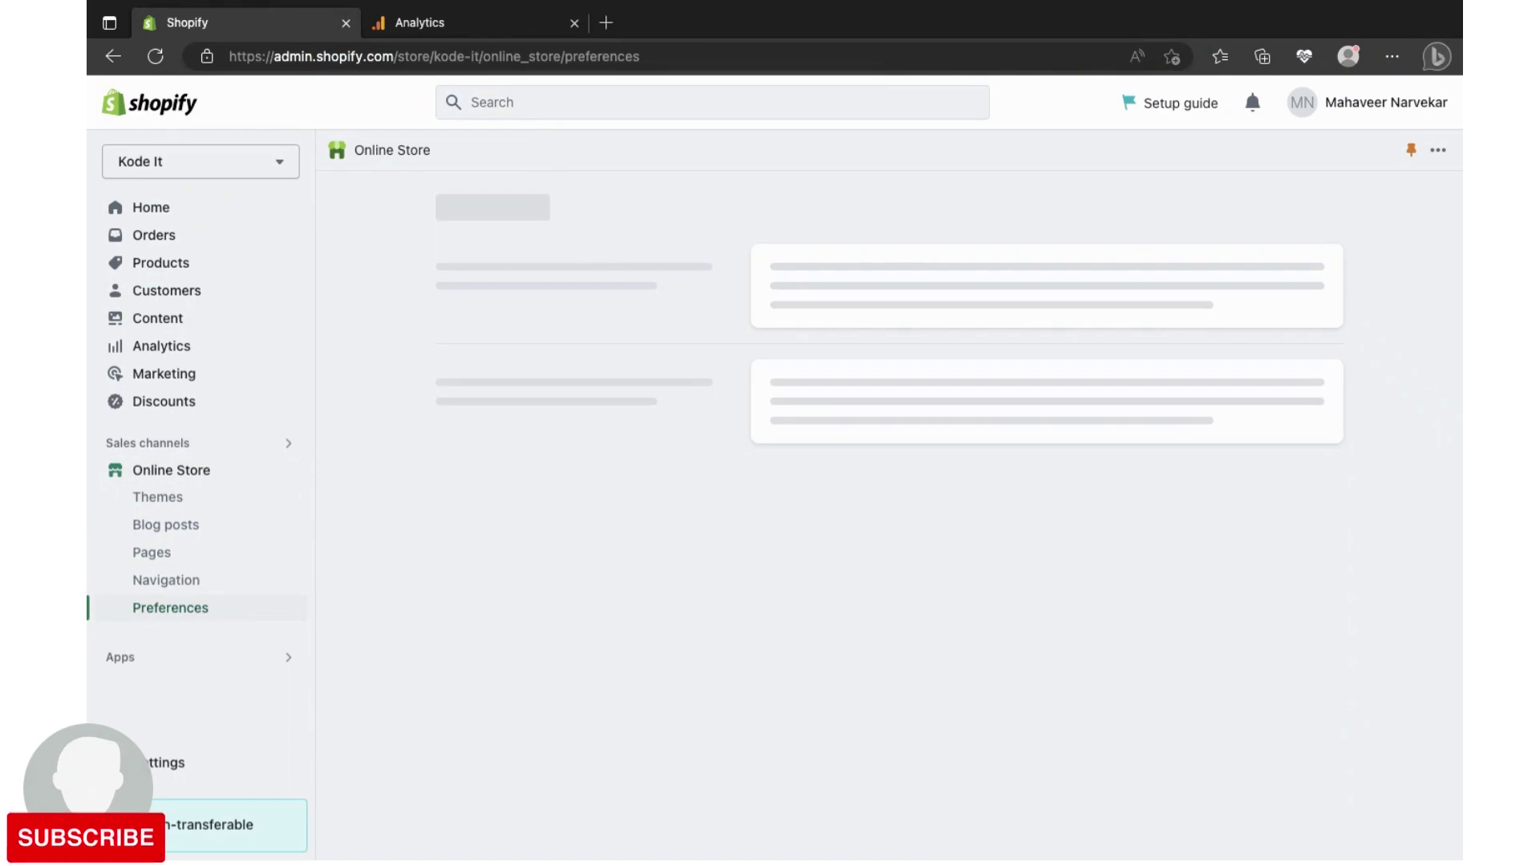
scroll(799, 452, "down", 5)
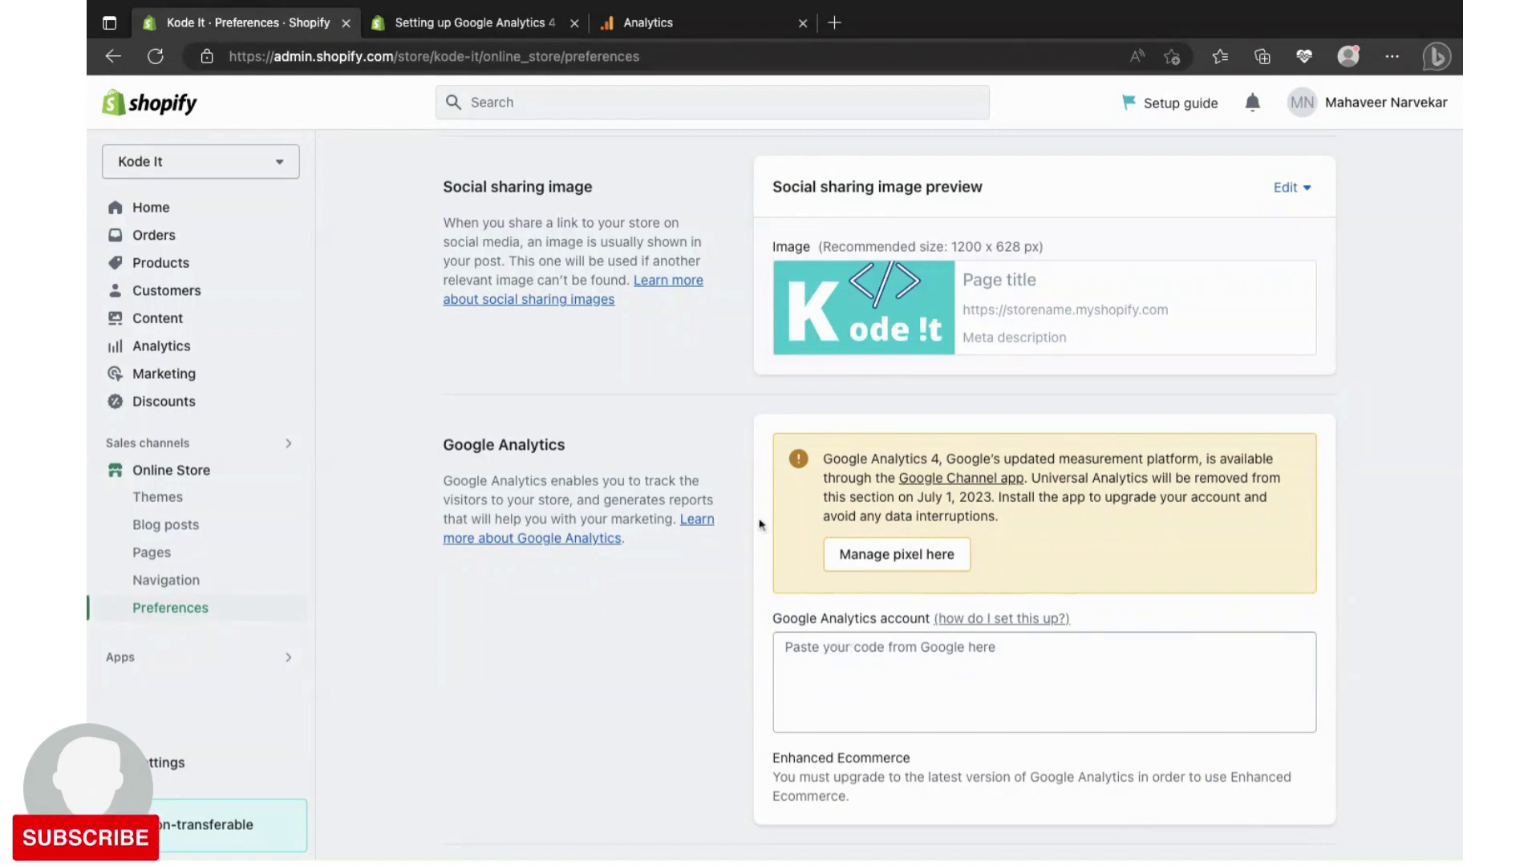
left_click(880, 568)
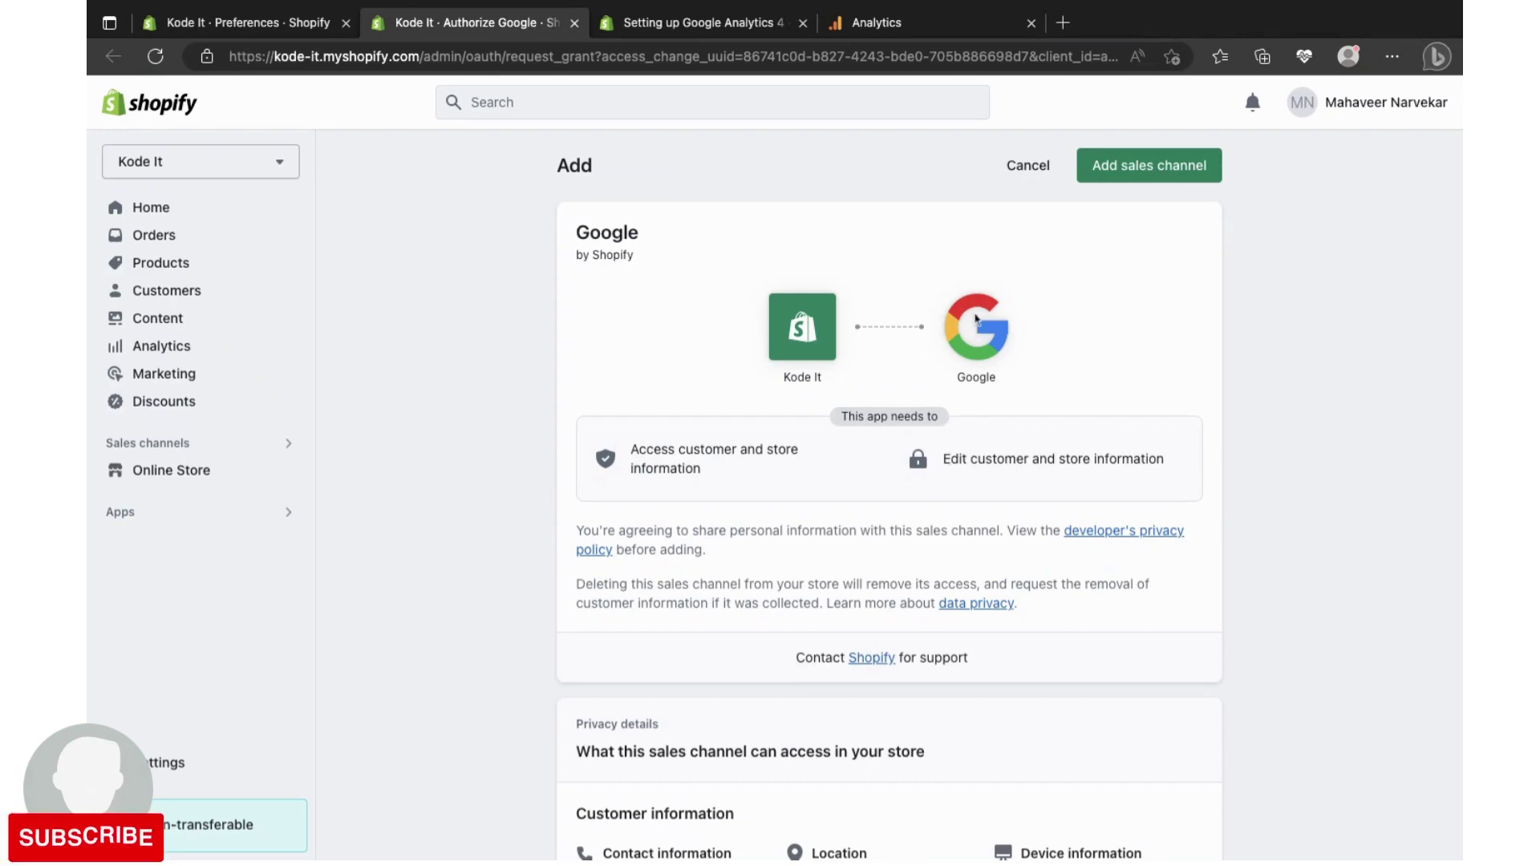
- Review the Google app's data access and permission details and add it as a sales channel to the Kode It store
scroll(1007, 436, "down", 3)
scroll(1008, 436, "down", 8)
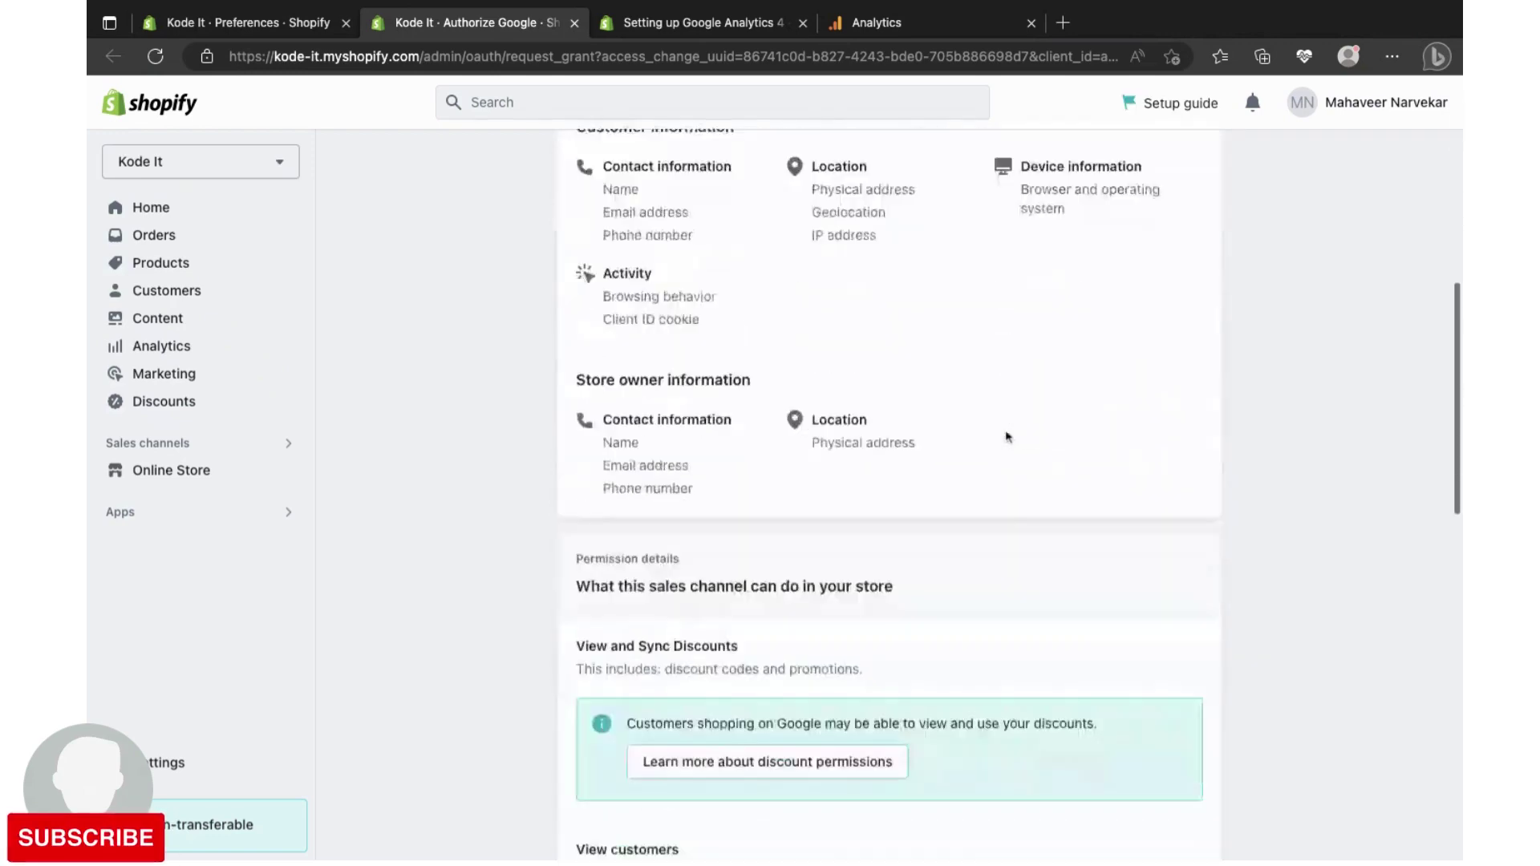
scroll(889, 506, "up", 10)
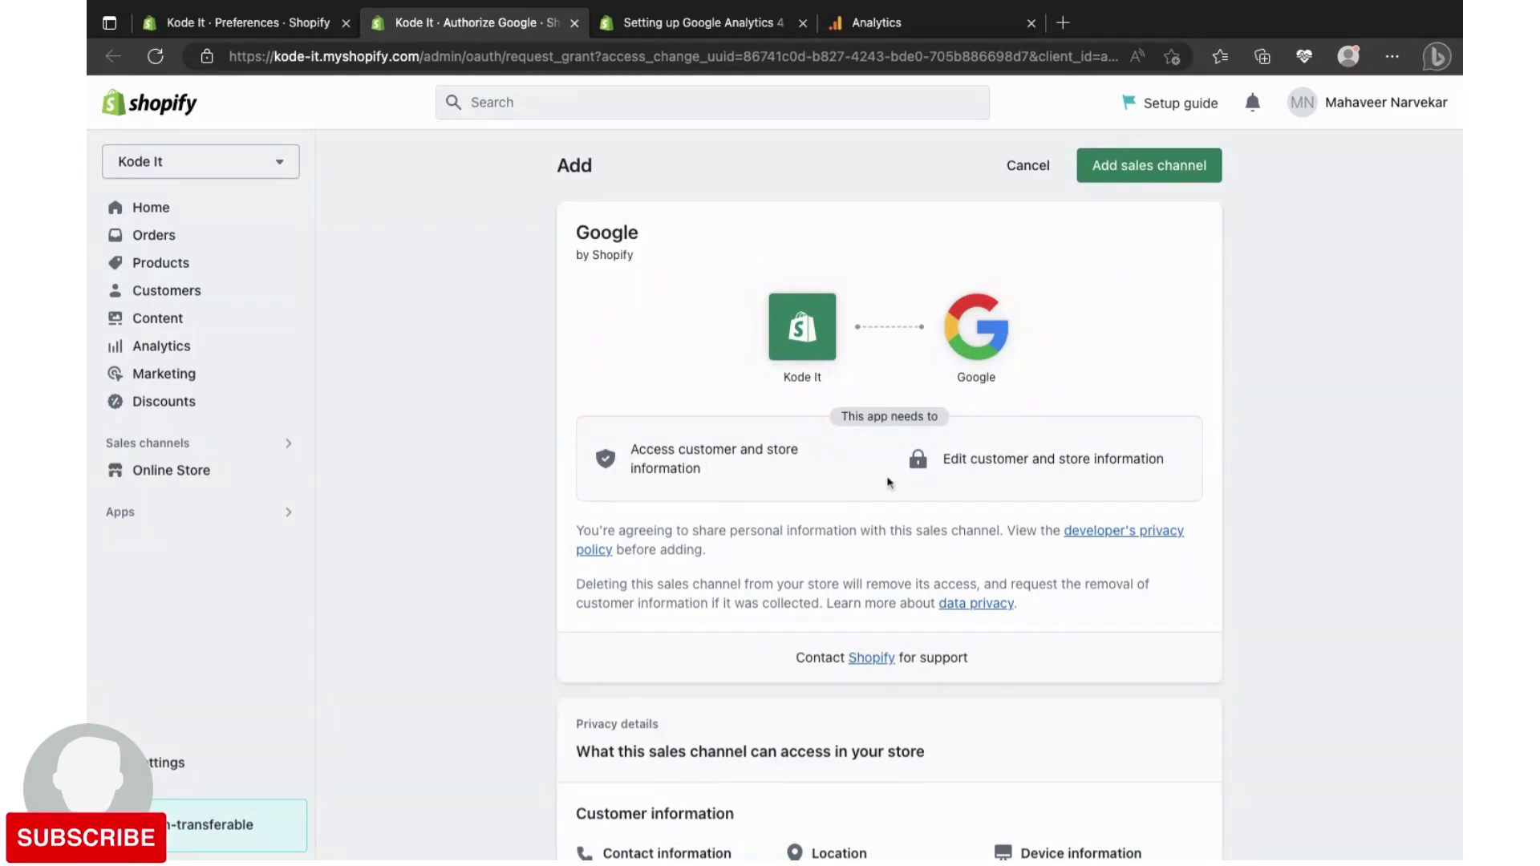
left_click(1116, 177)
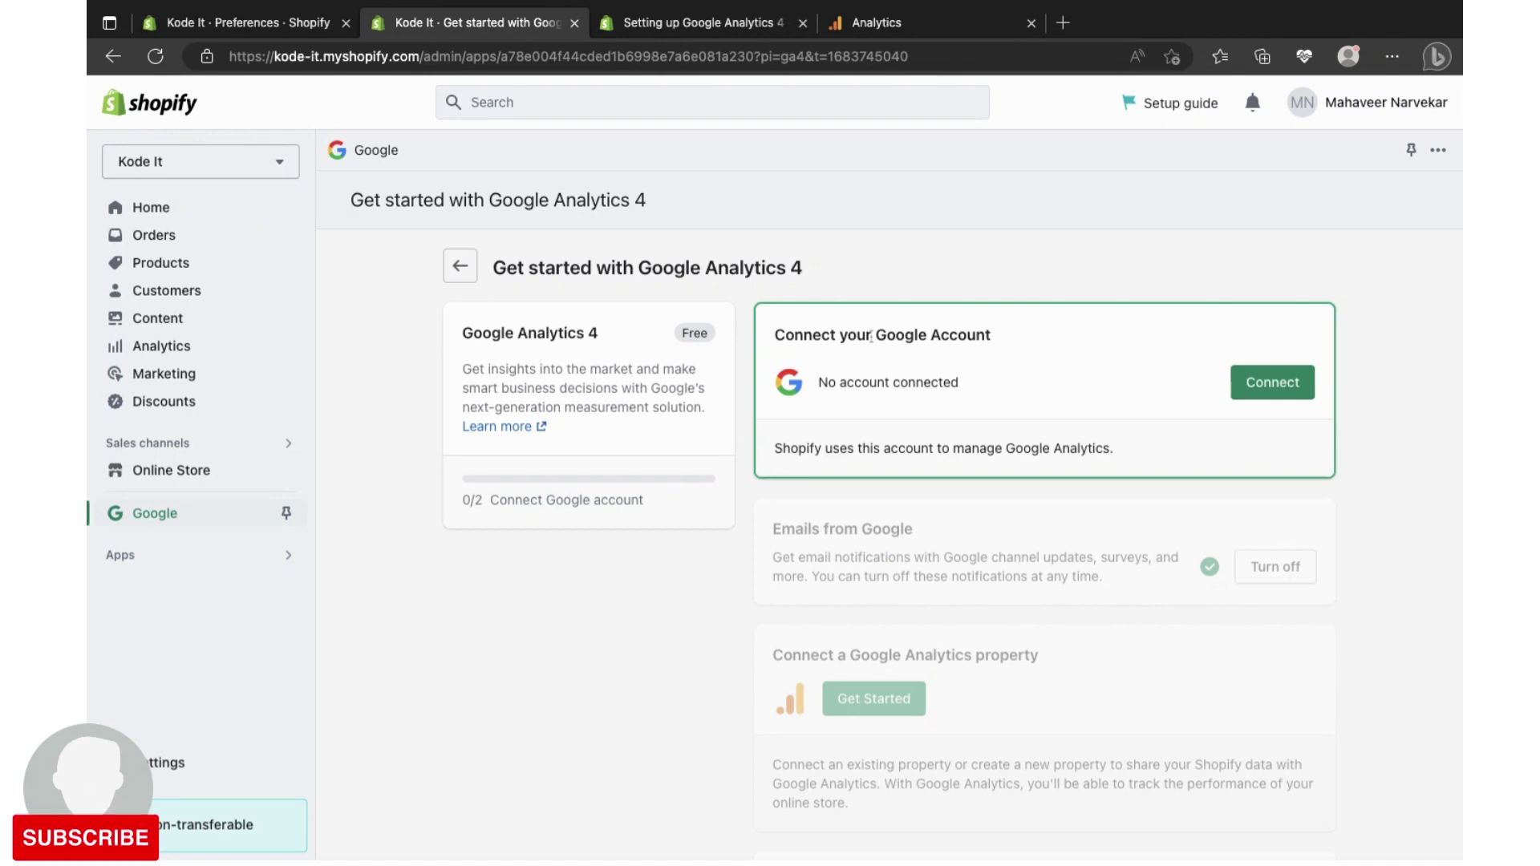
- Connect the Google account to the Google channel and allow Google Channel by Shopify the requested access
left_click(1272, 382)
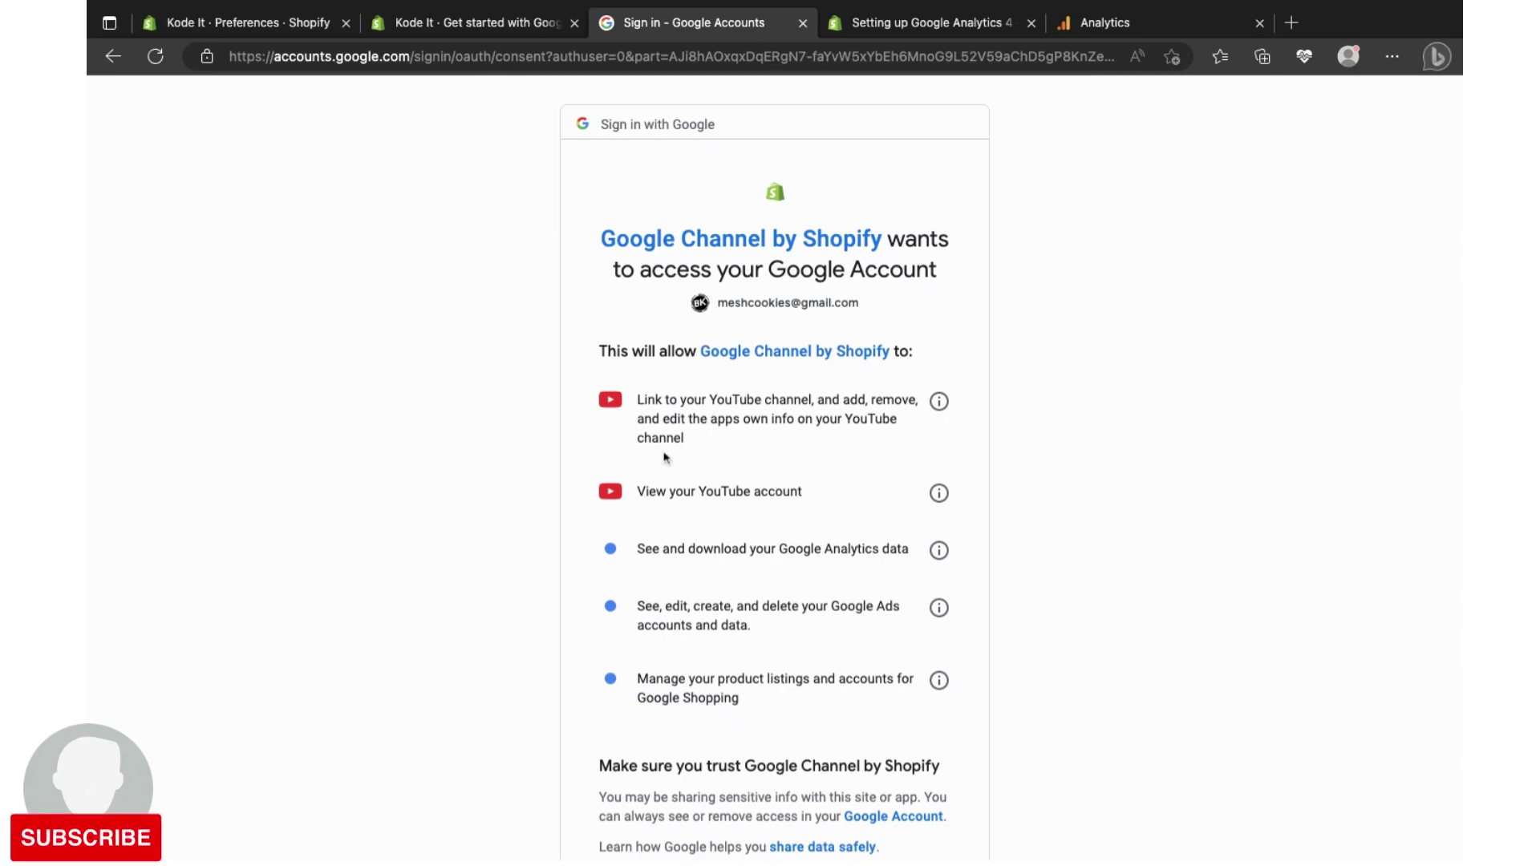
scroll(787, 523, "down", 5)
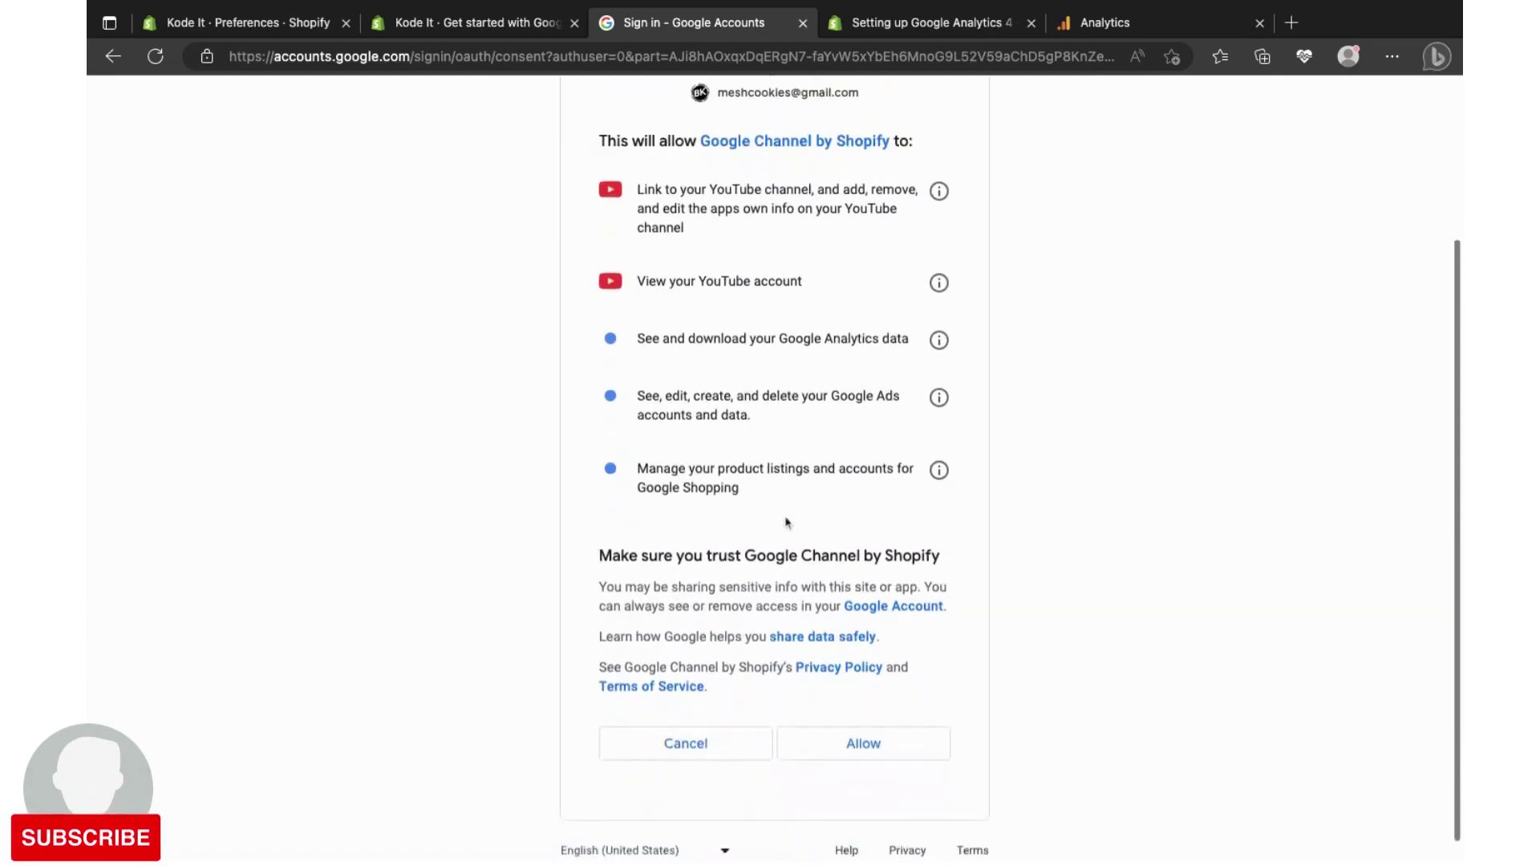
scroll(802, 561, "up", 5)
scroll(834, 681, "down", 5)
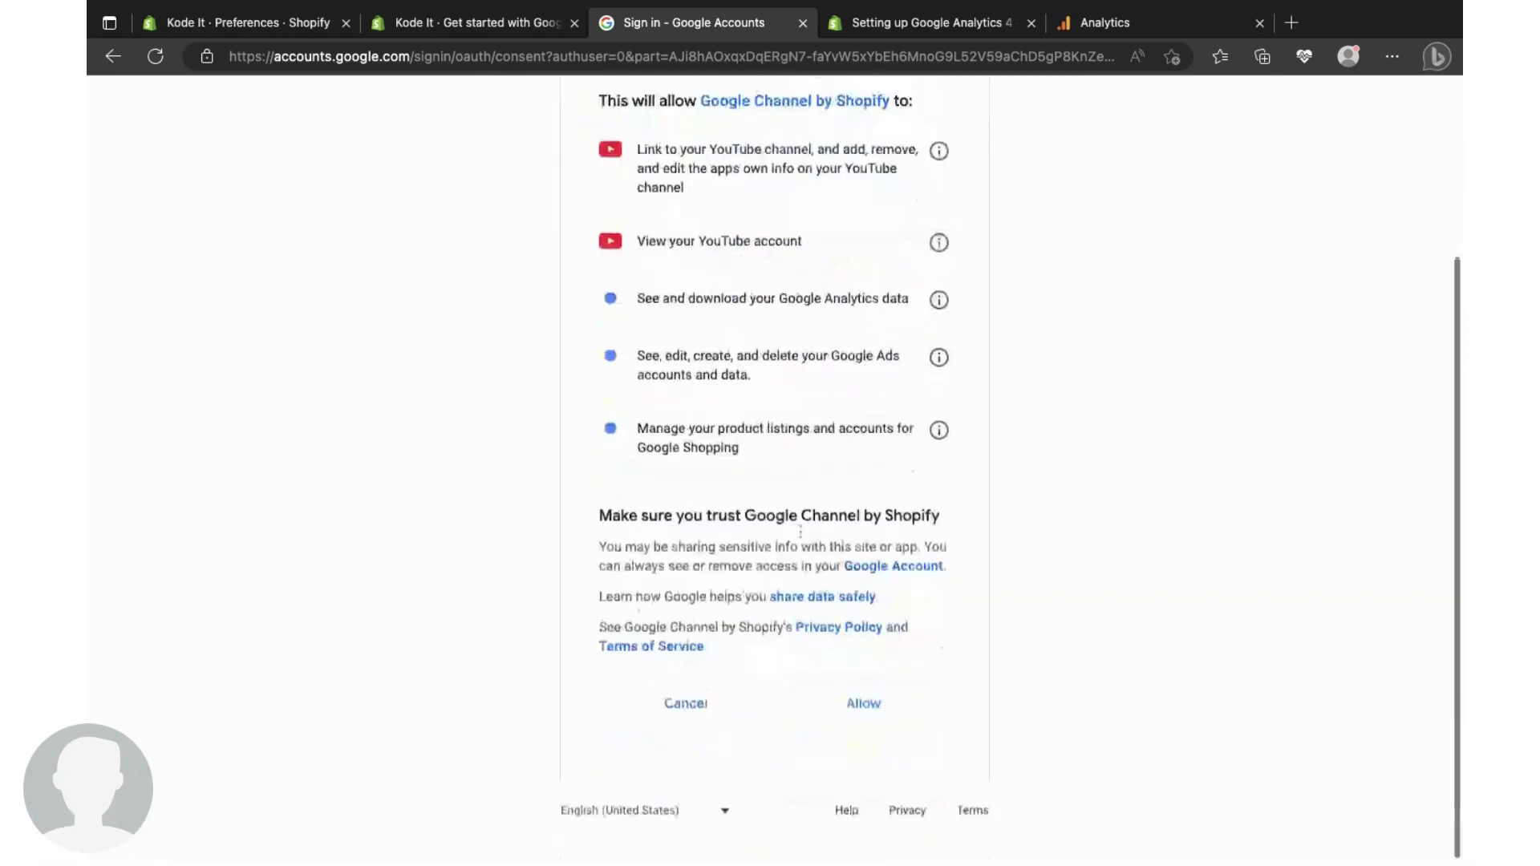
left_click(850, 728)
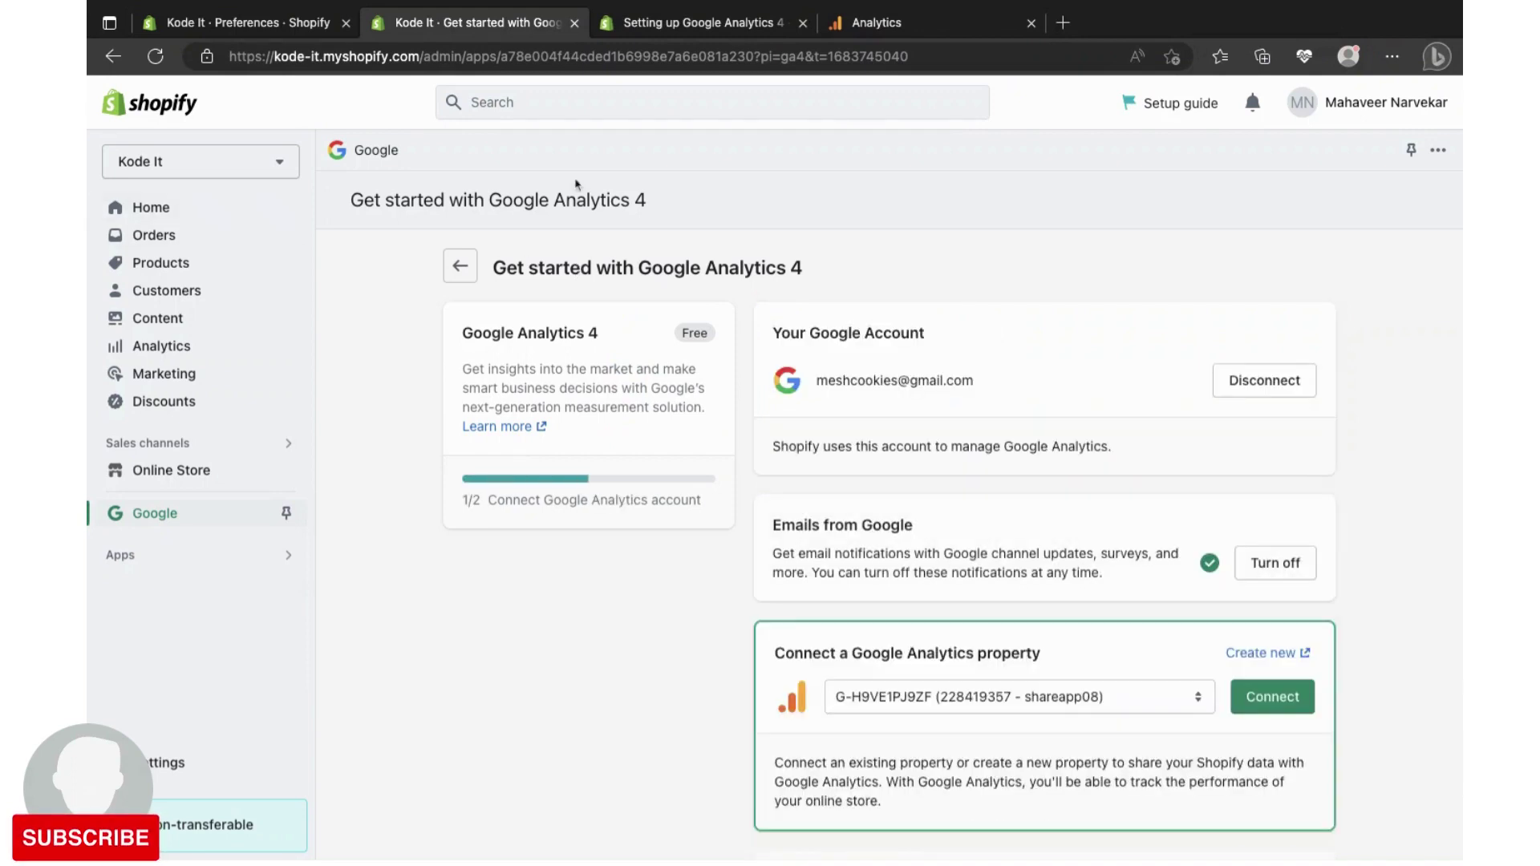
- Select the Kode It property as the Google Analytics property and connect it to the store
scroll(980, 354, "down", 3)
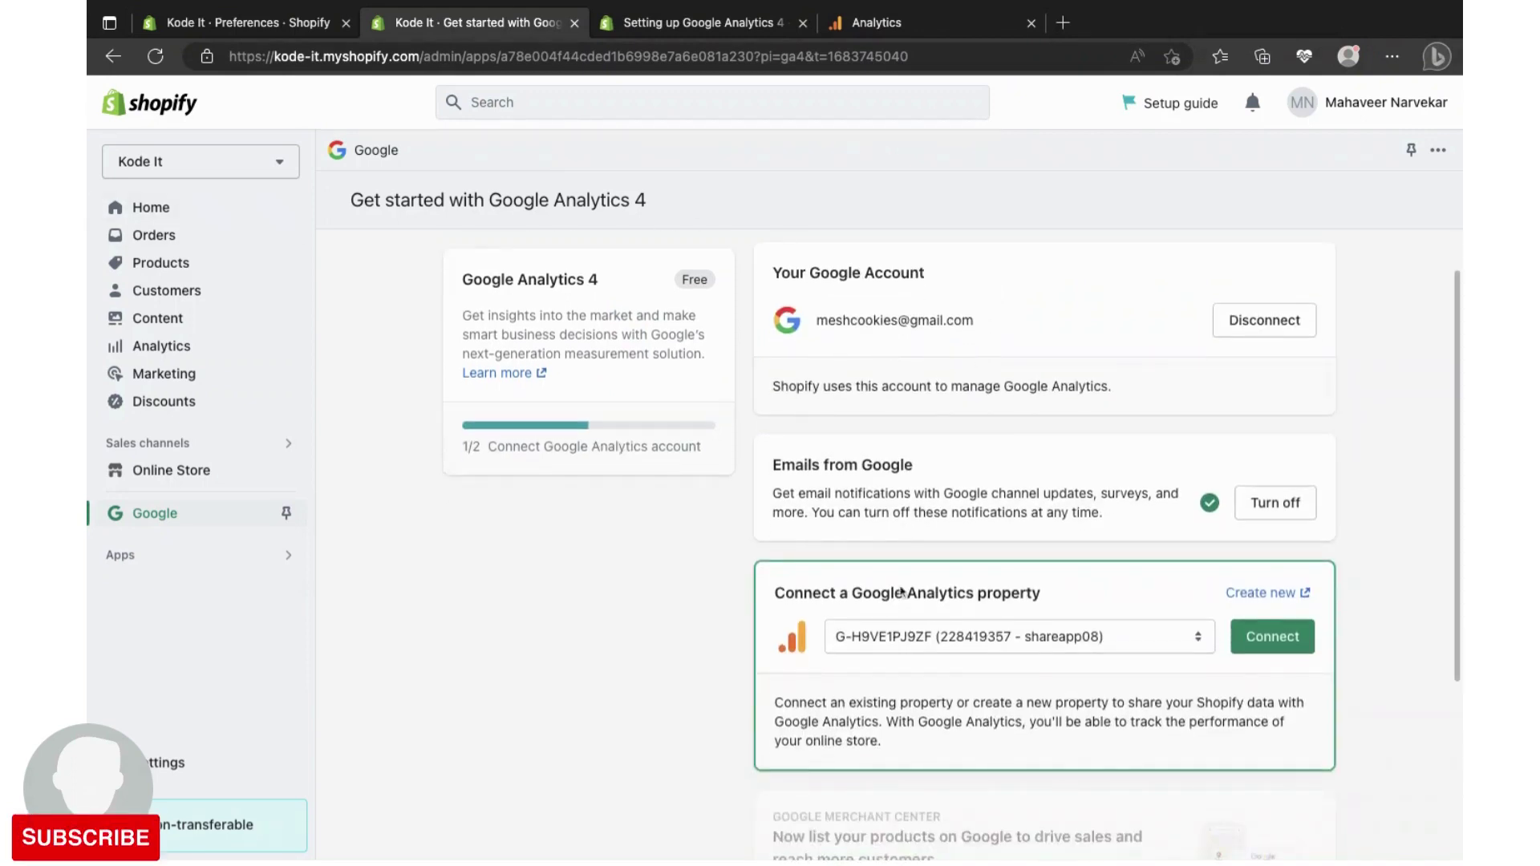
scroll(985, 480, "down", 1)
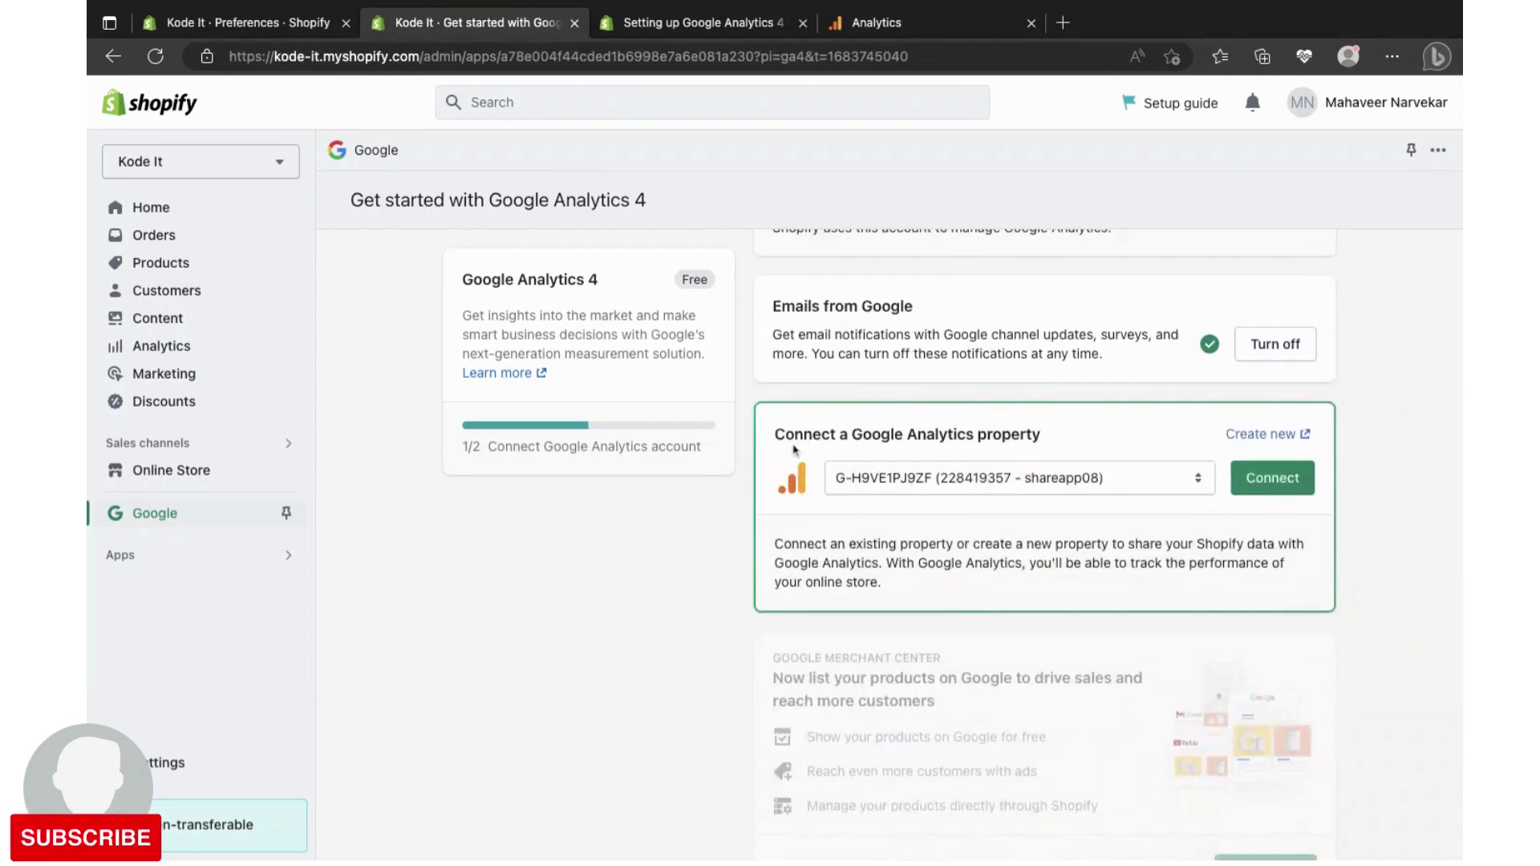
left_click(1042, 479)
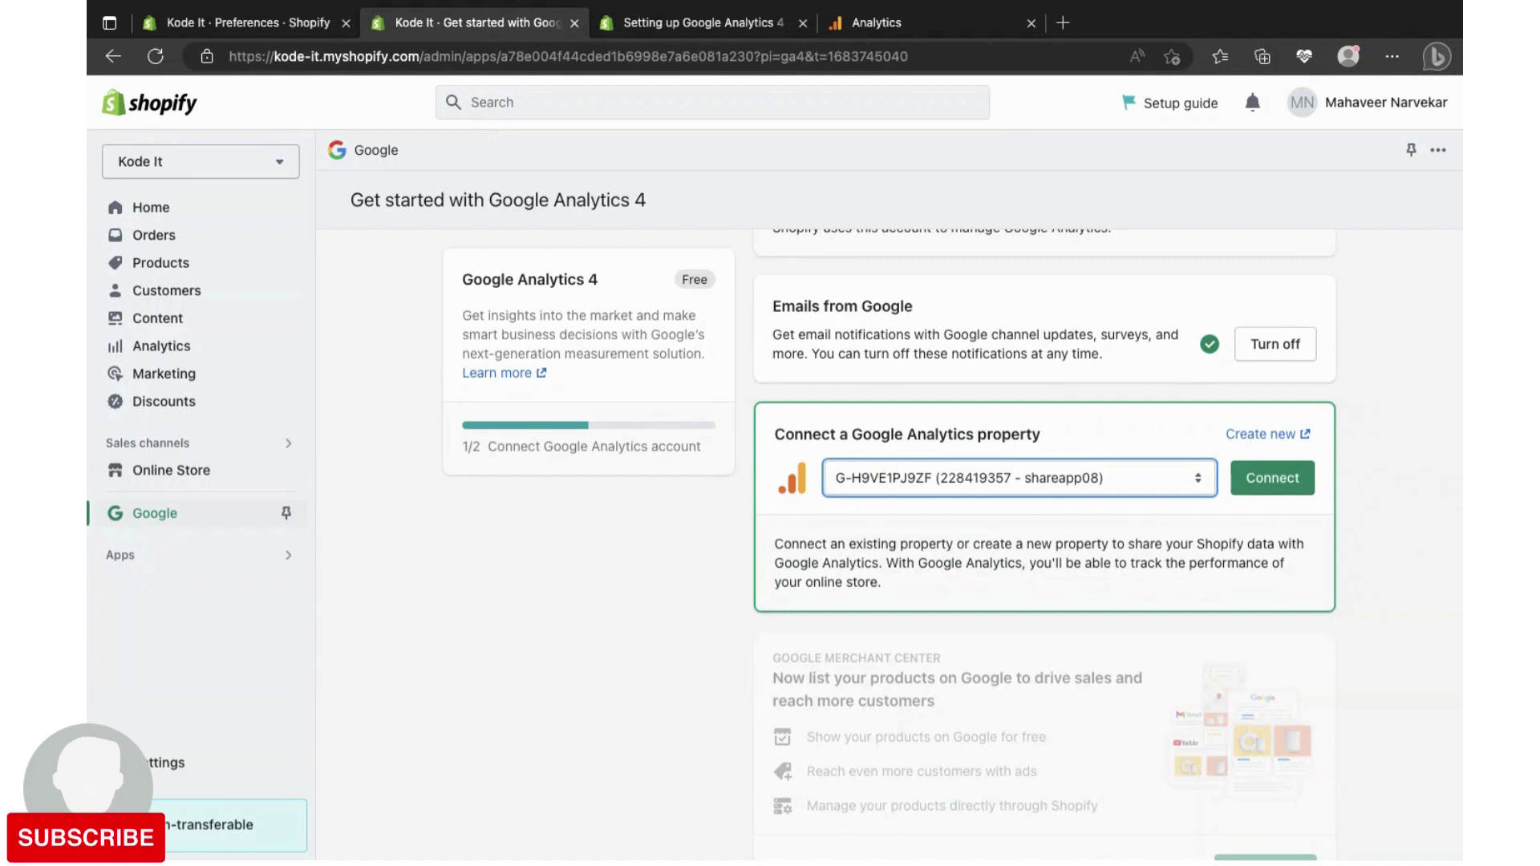
left_click(984, 573)
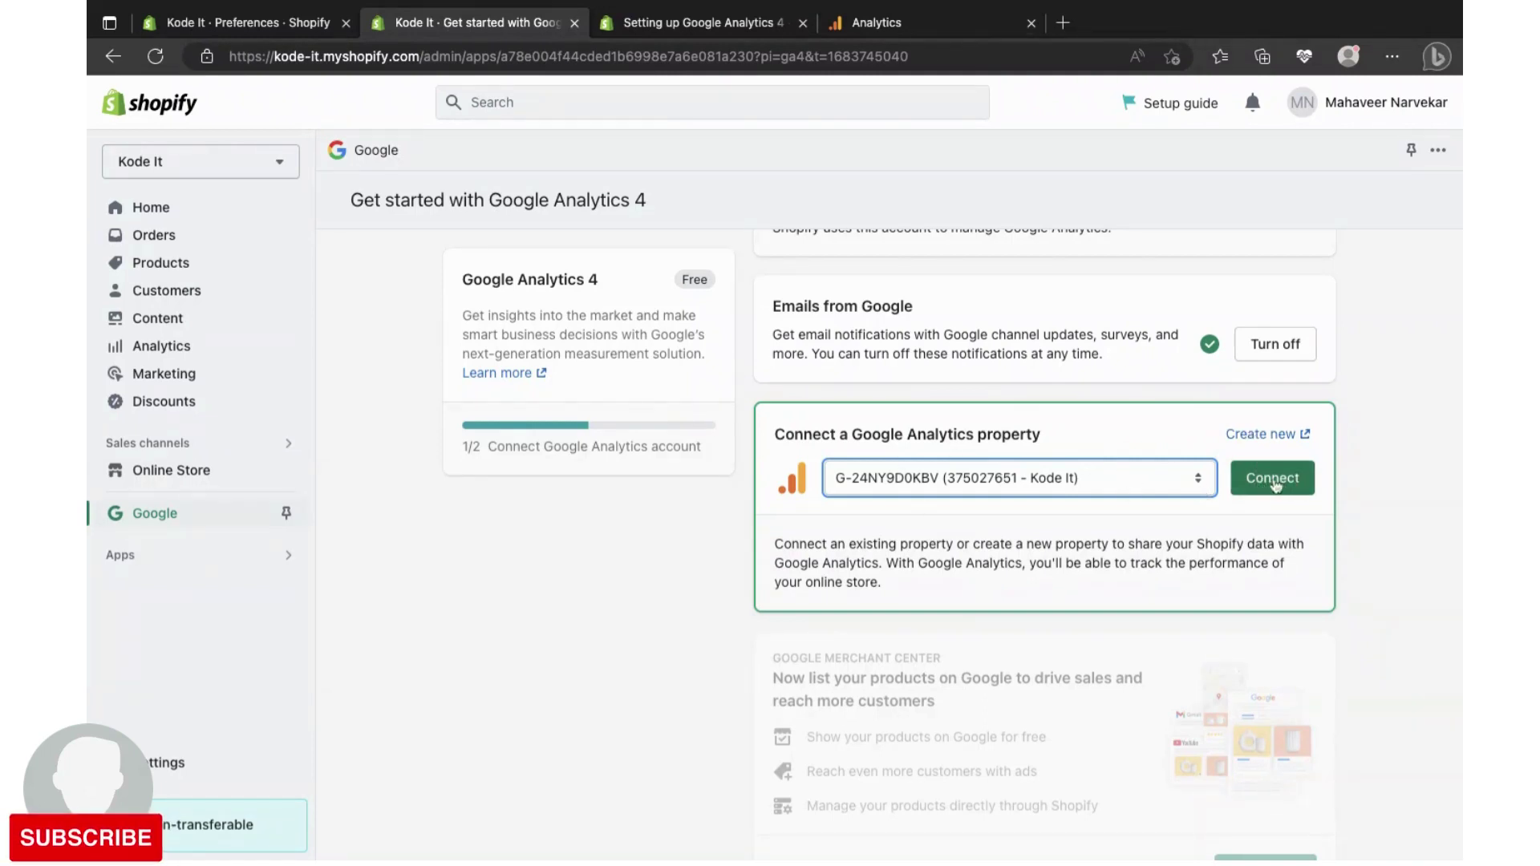
left_click(1275, 483)
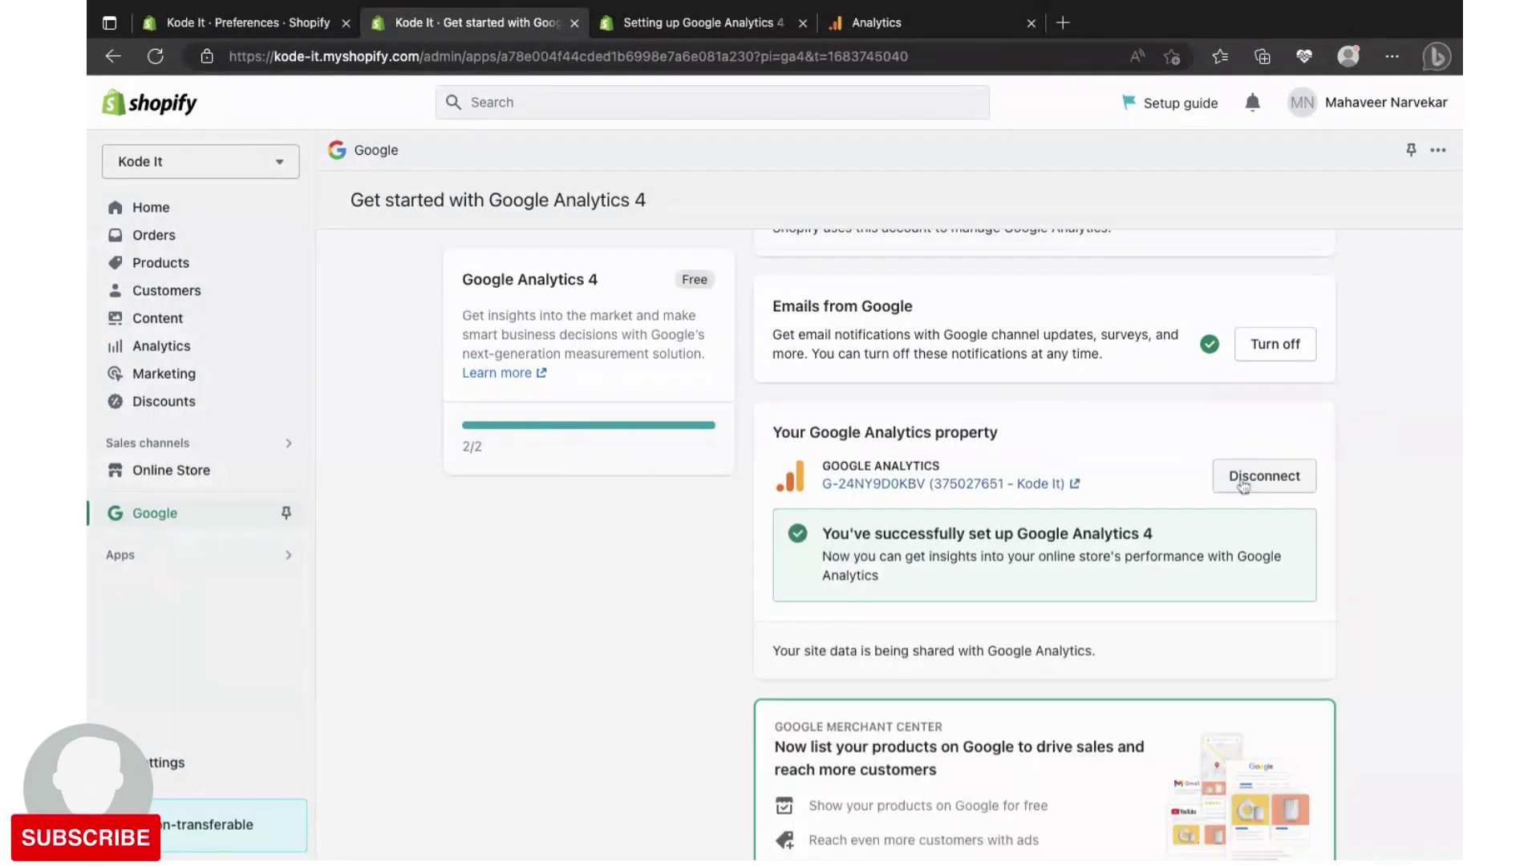
- Look over the Google Analytics 4 setup page, and visit the live Kode It online store
scroll(962, 465, "down", 3)
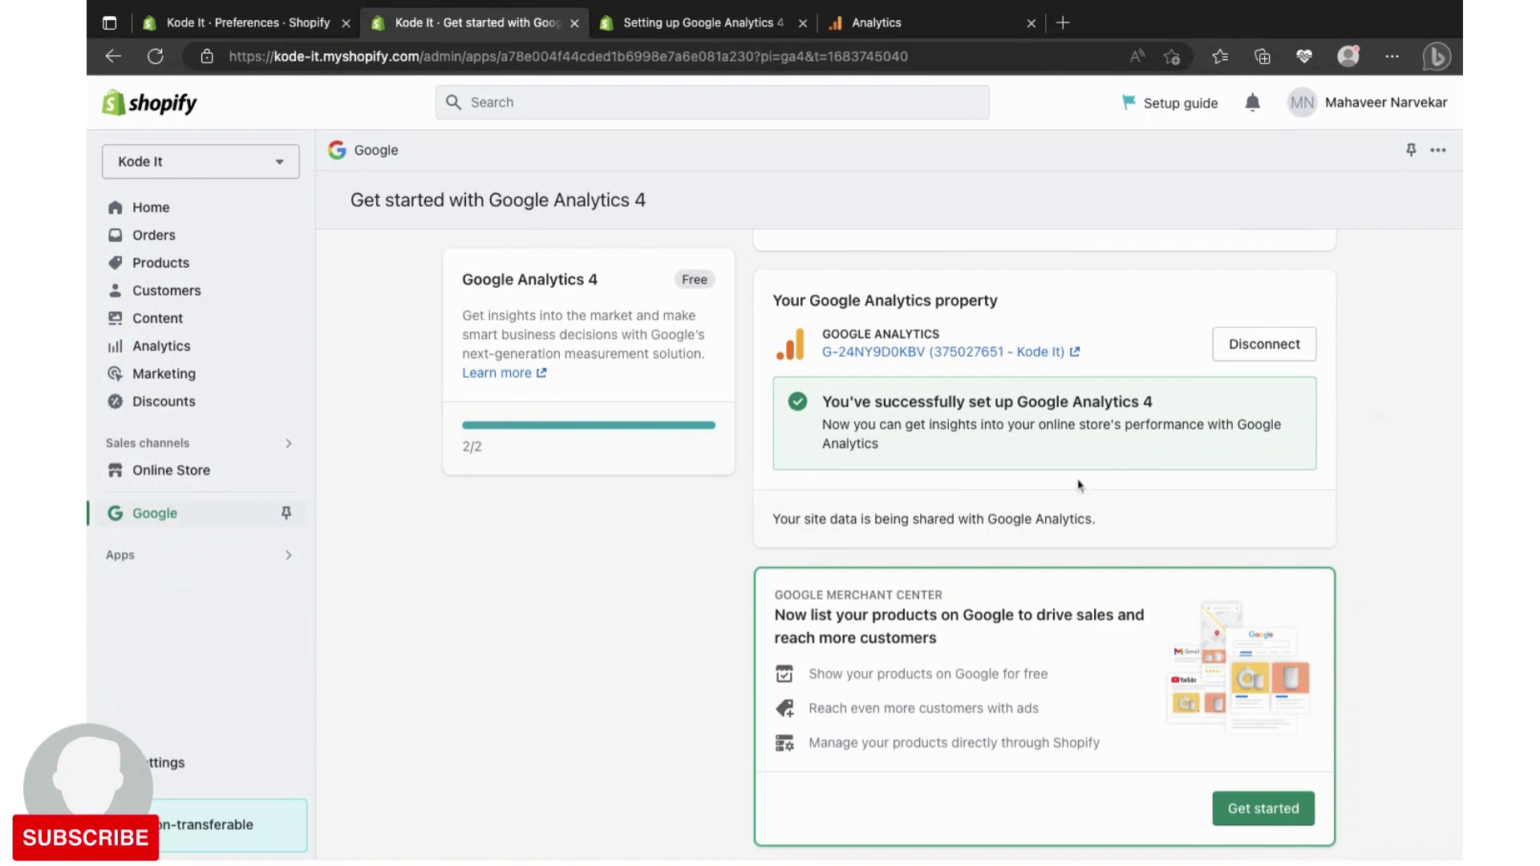
scroll(1079, 485, "down", 1)
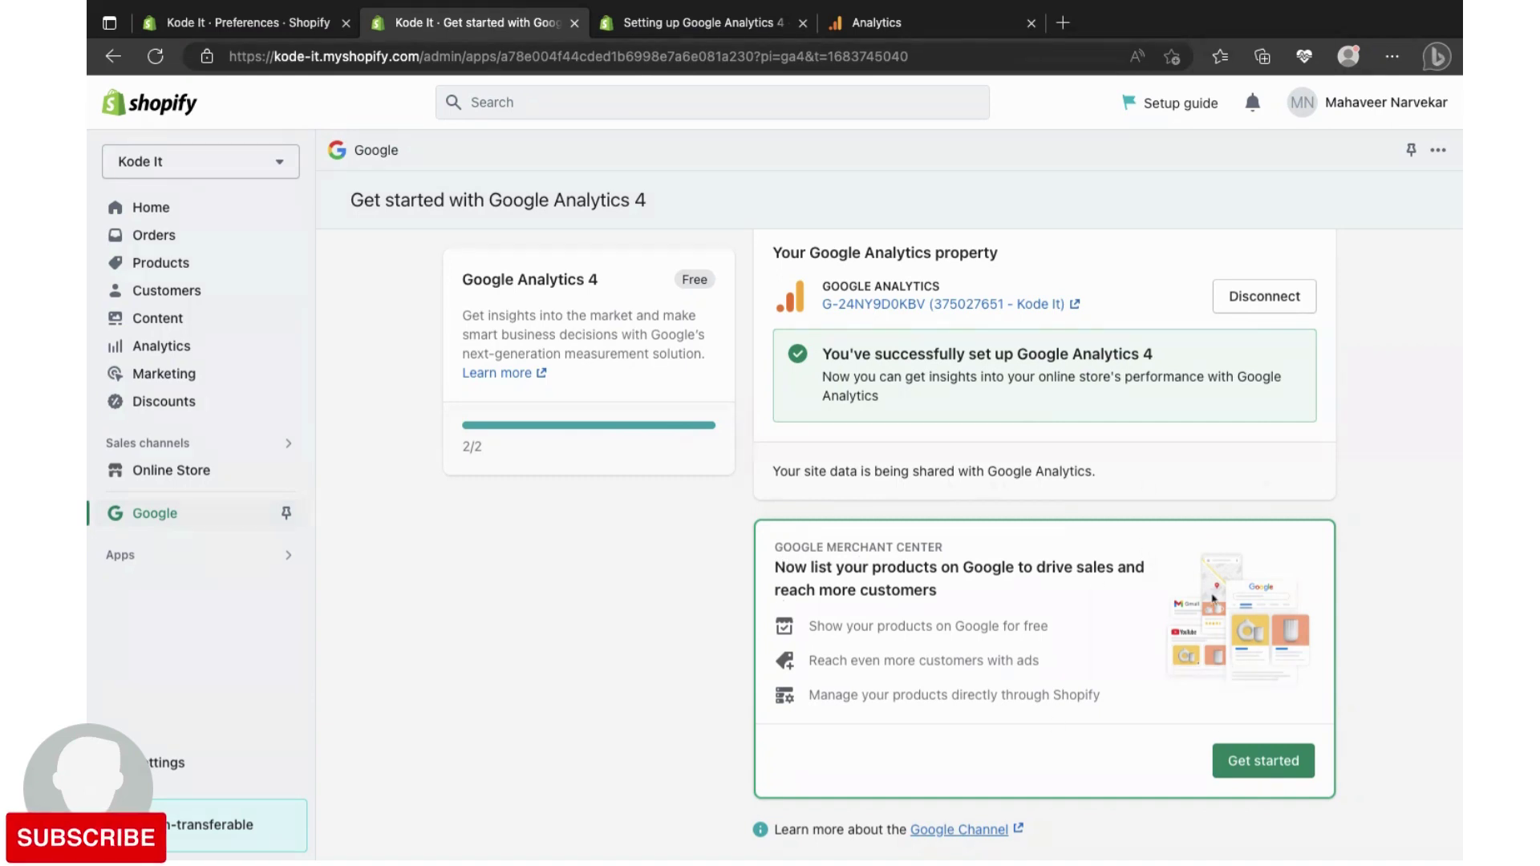
scroll(1114, 591, "up", 3)
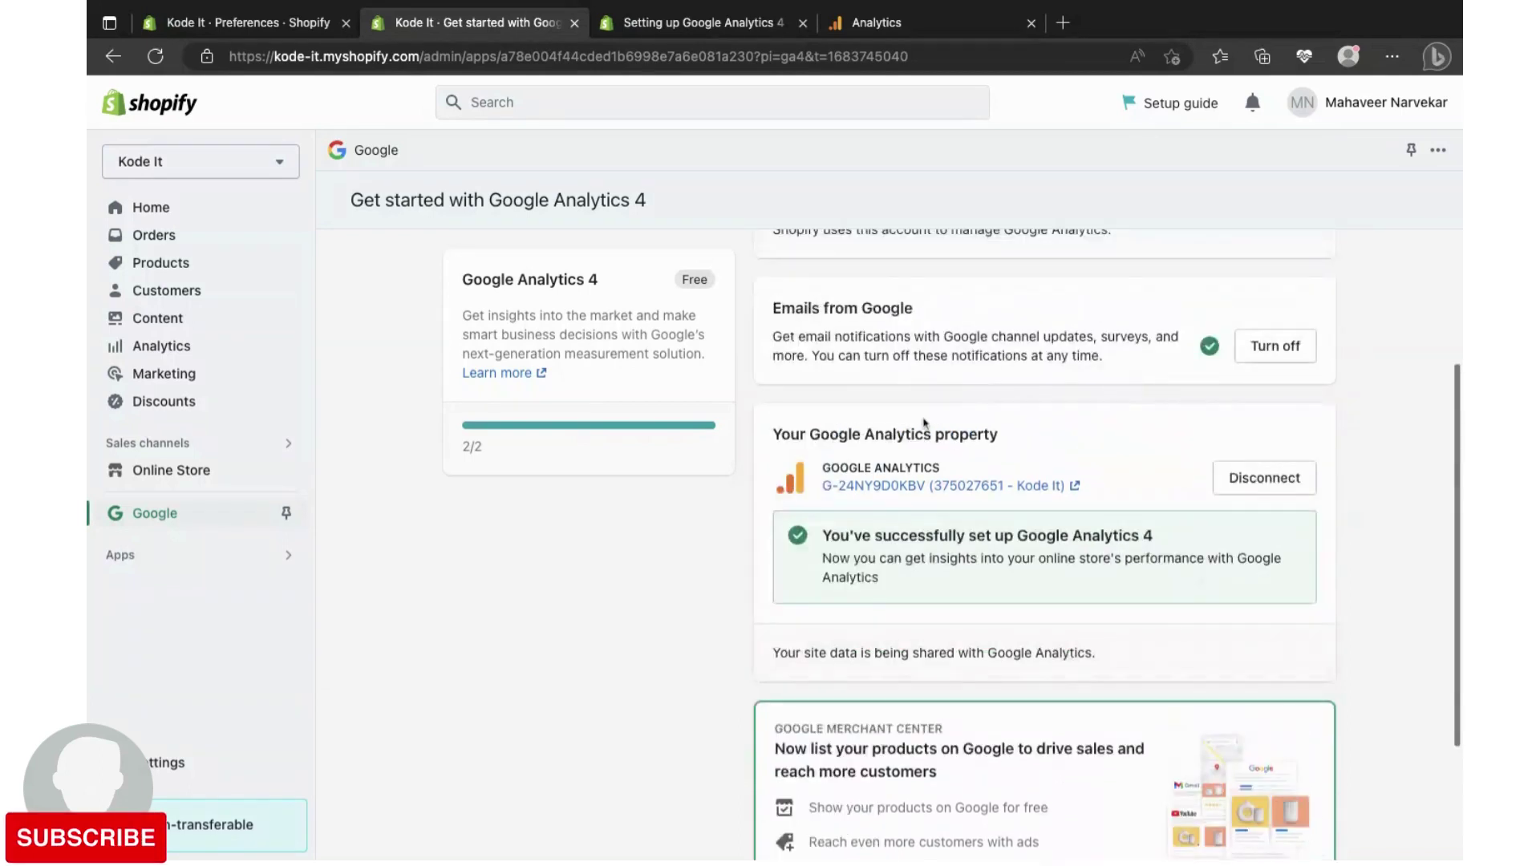
scroll(924, 423, "up", 3)
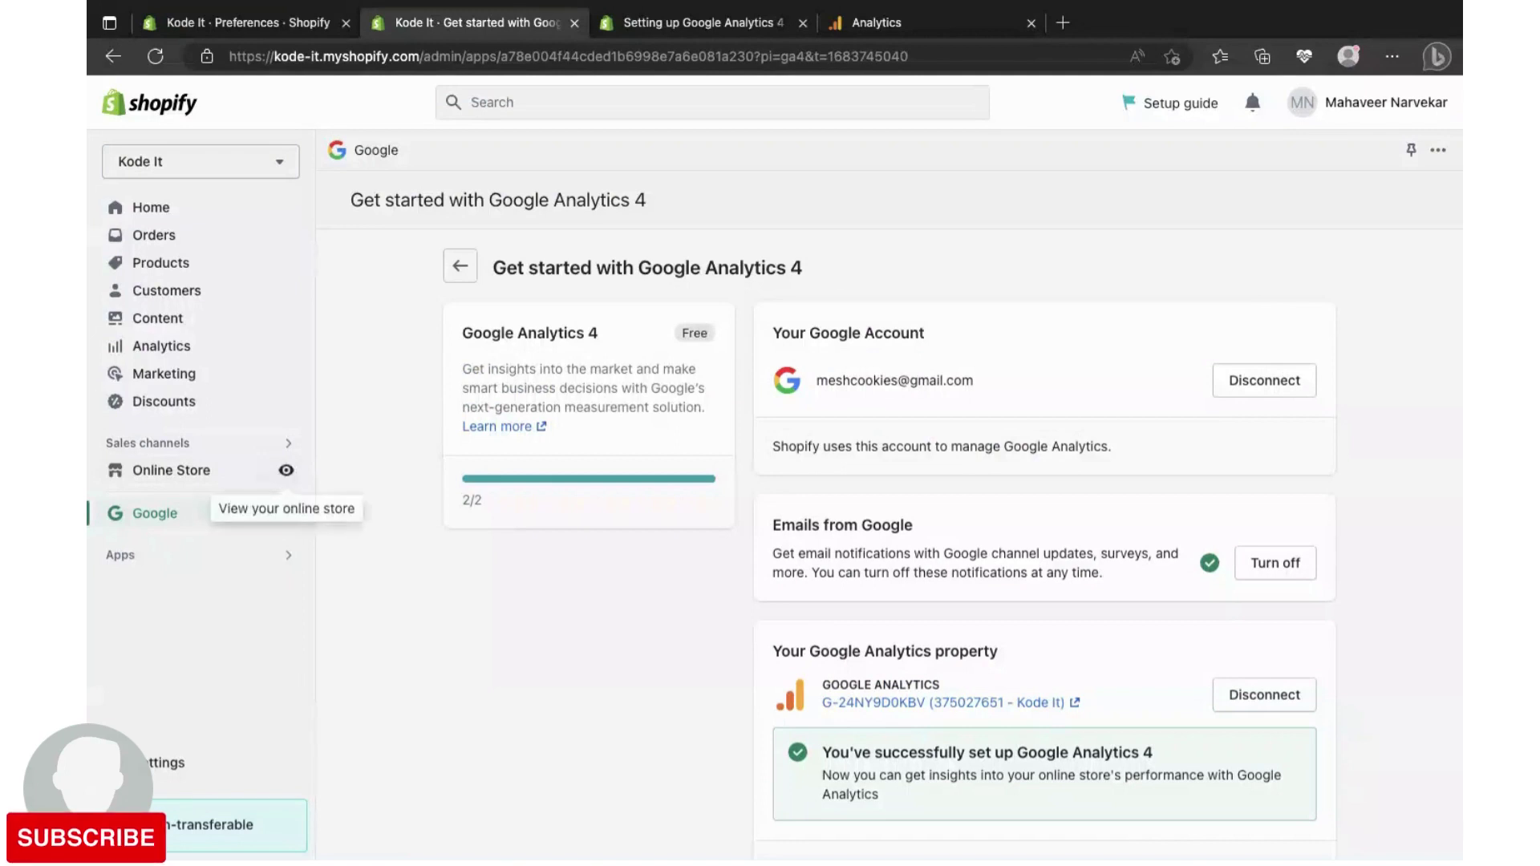
left_click(286, 470)
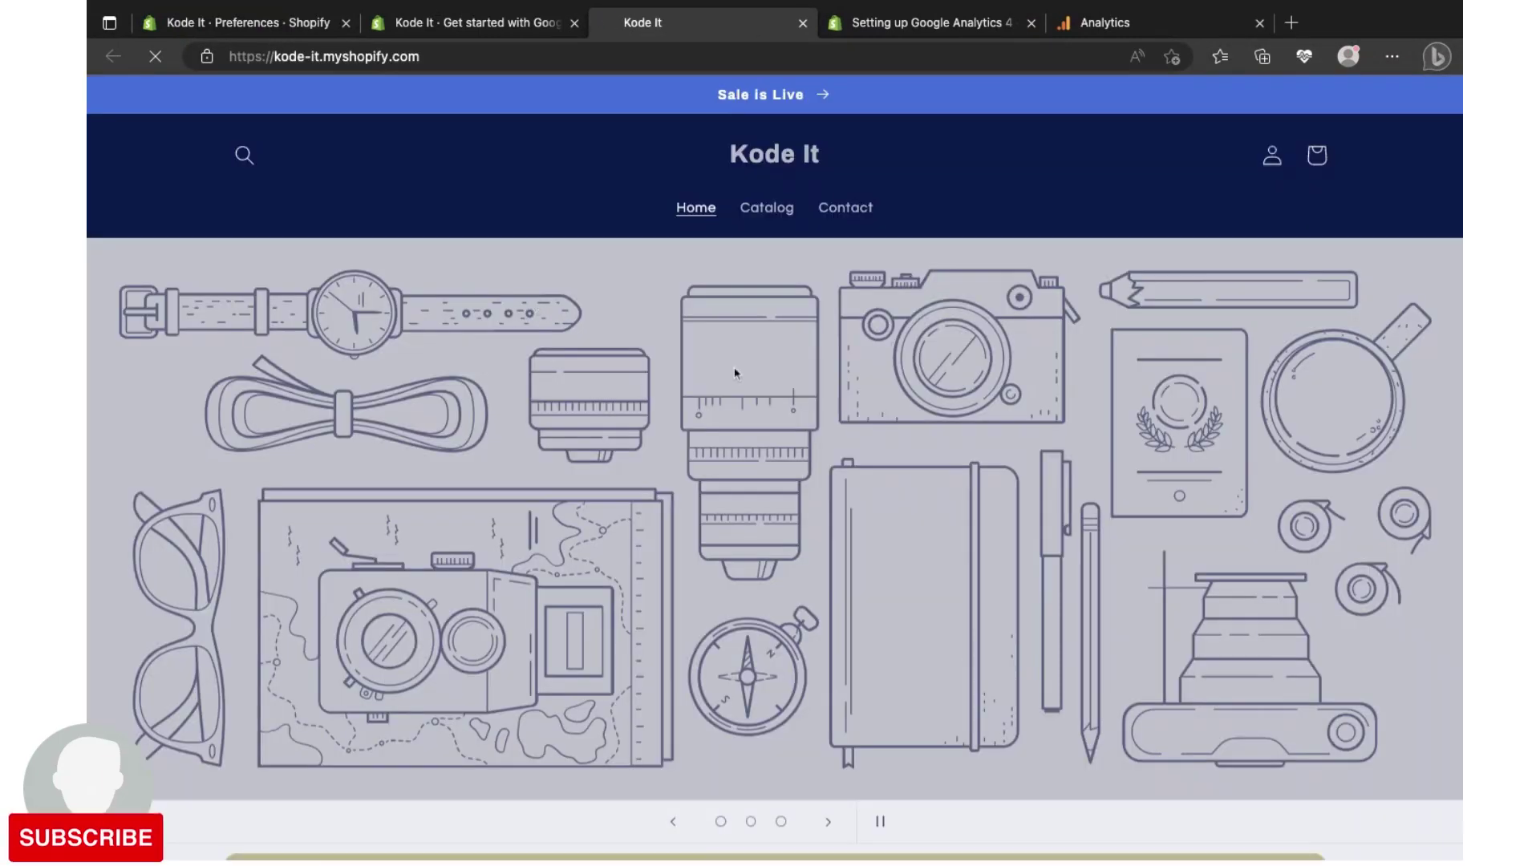
scroll(646, 505, "down", 5)
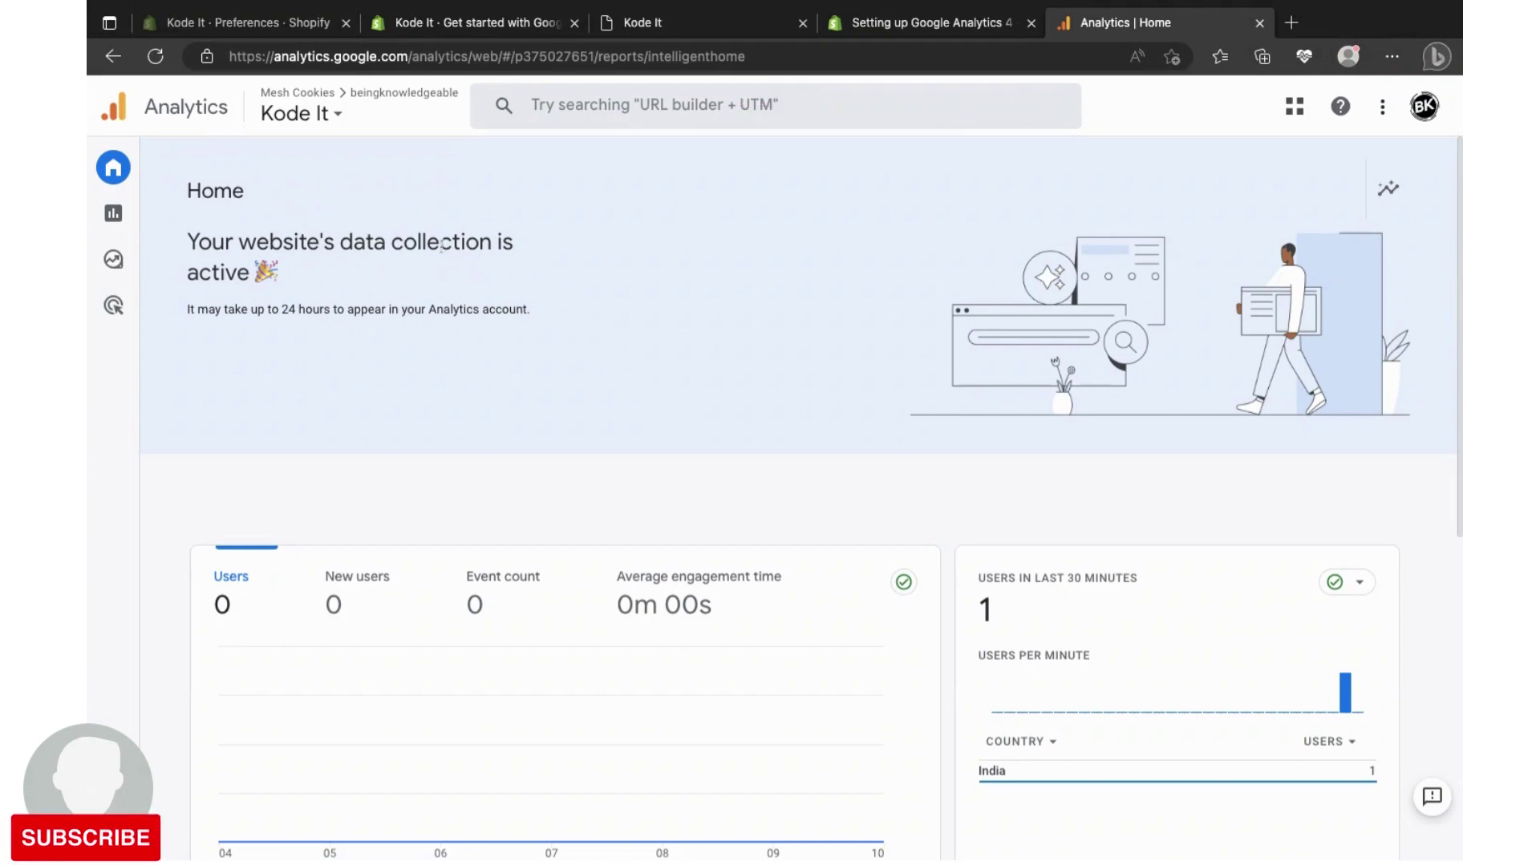
- Check the Kode It property's Analytics home page for recent users, comparing it with the open storefront
scroll(1075, 606, "down", 2)
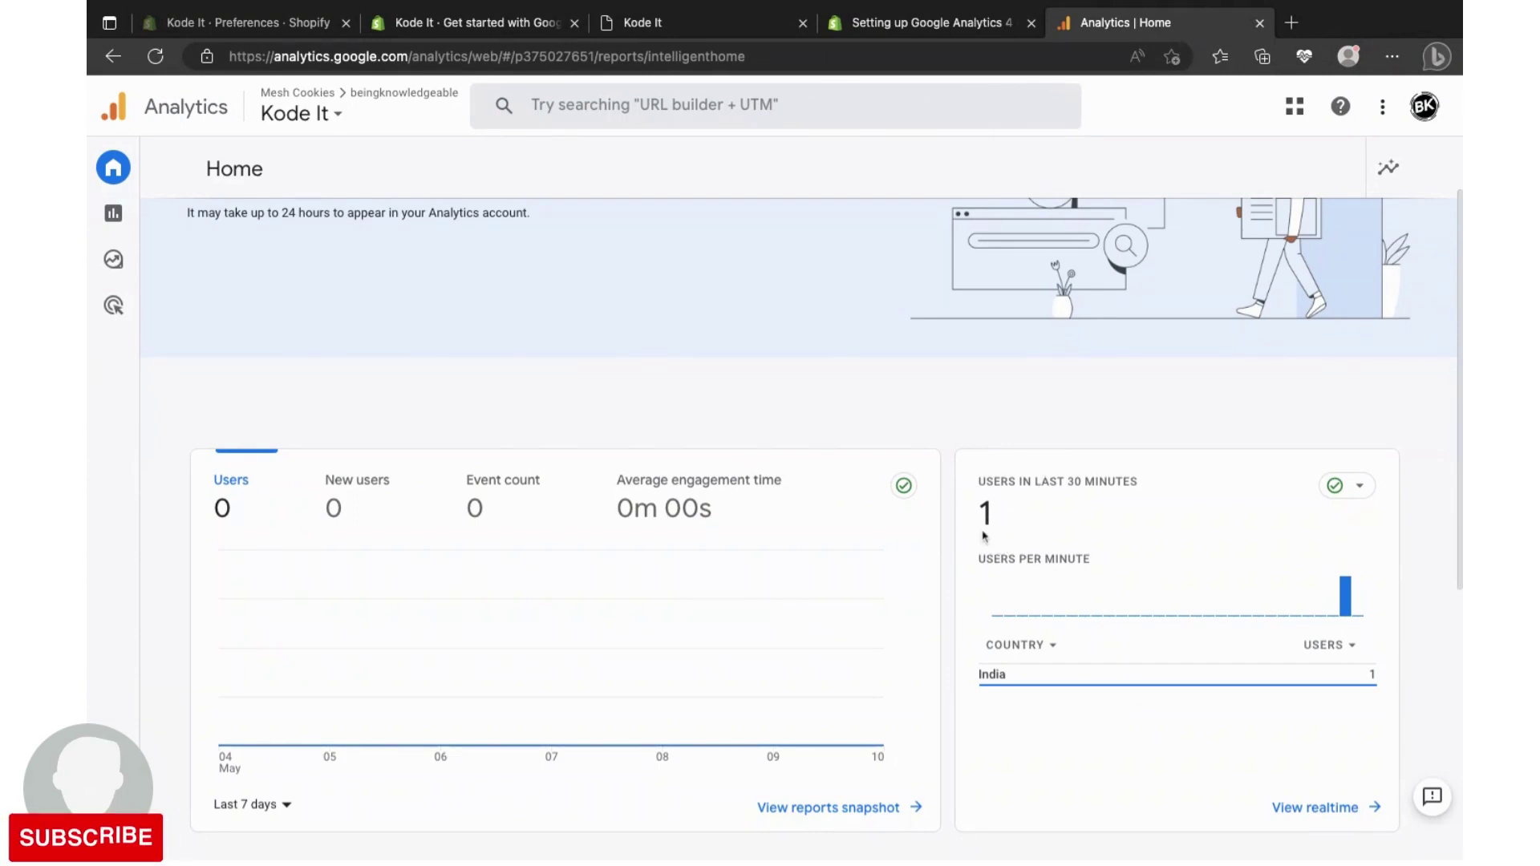
left_click(658, 29)
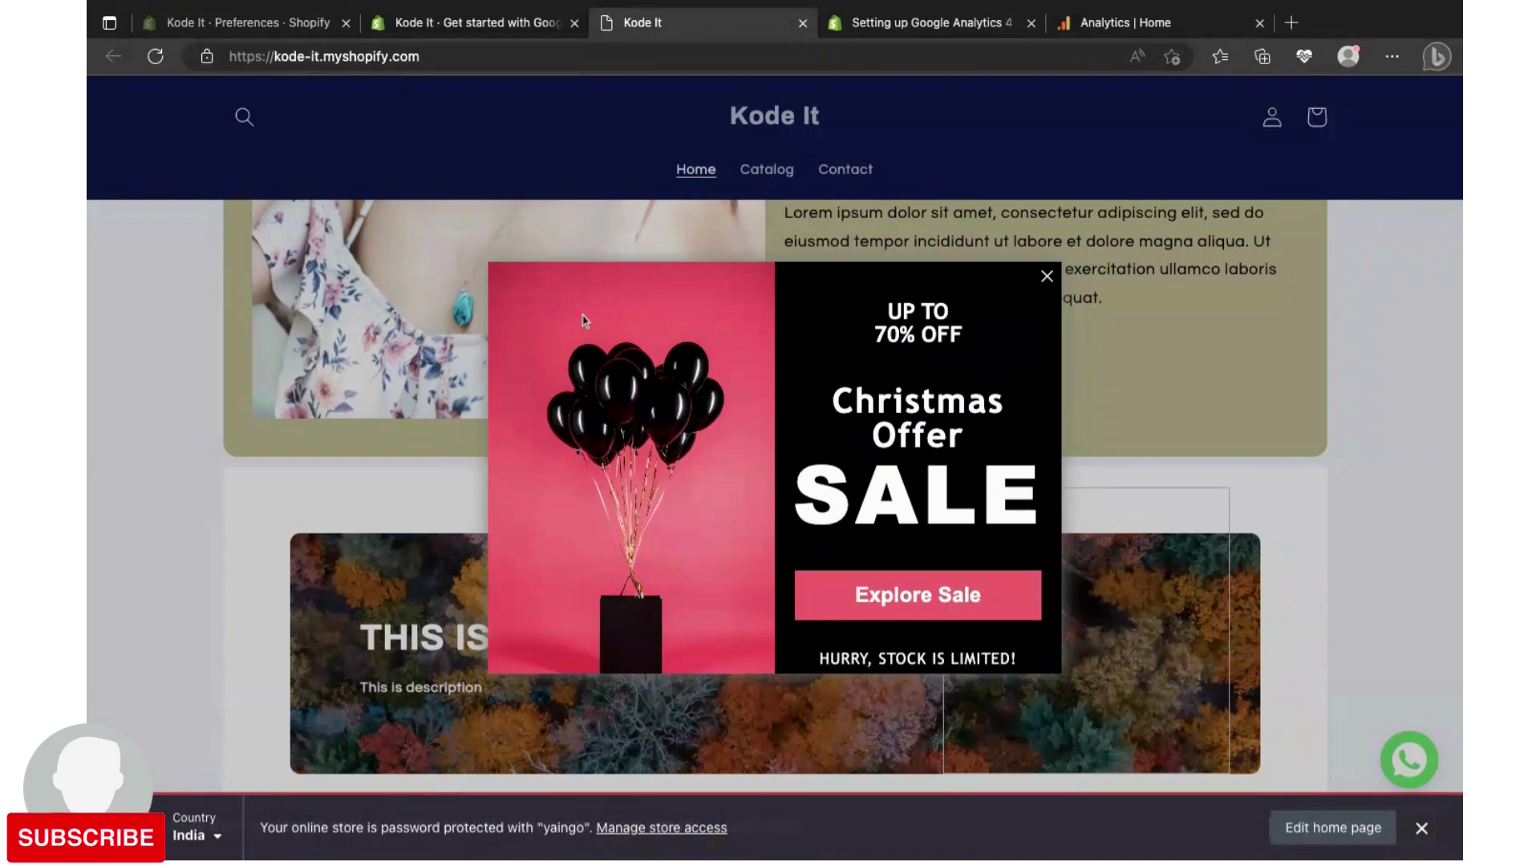
left_click(1120, 26)
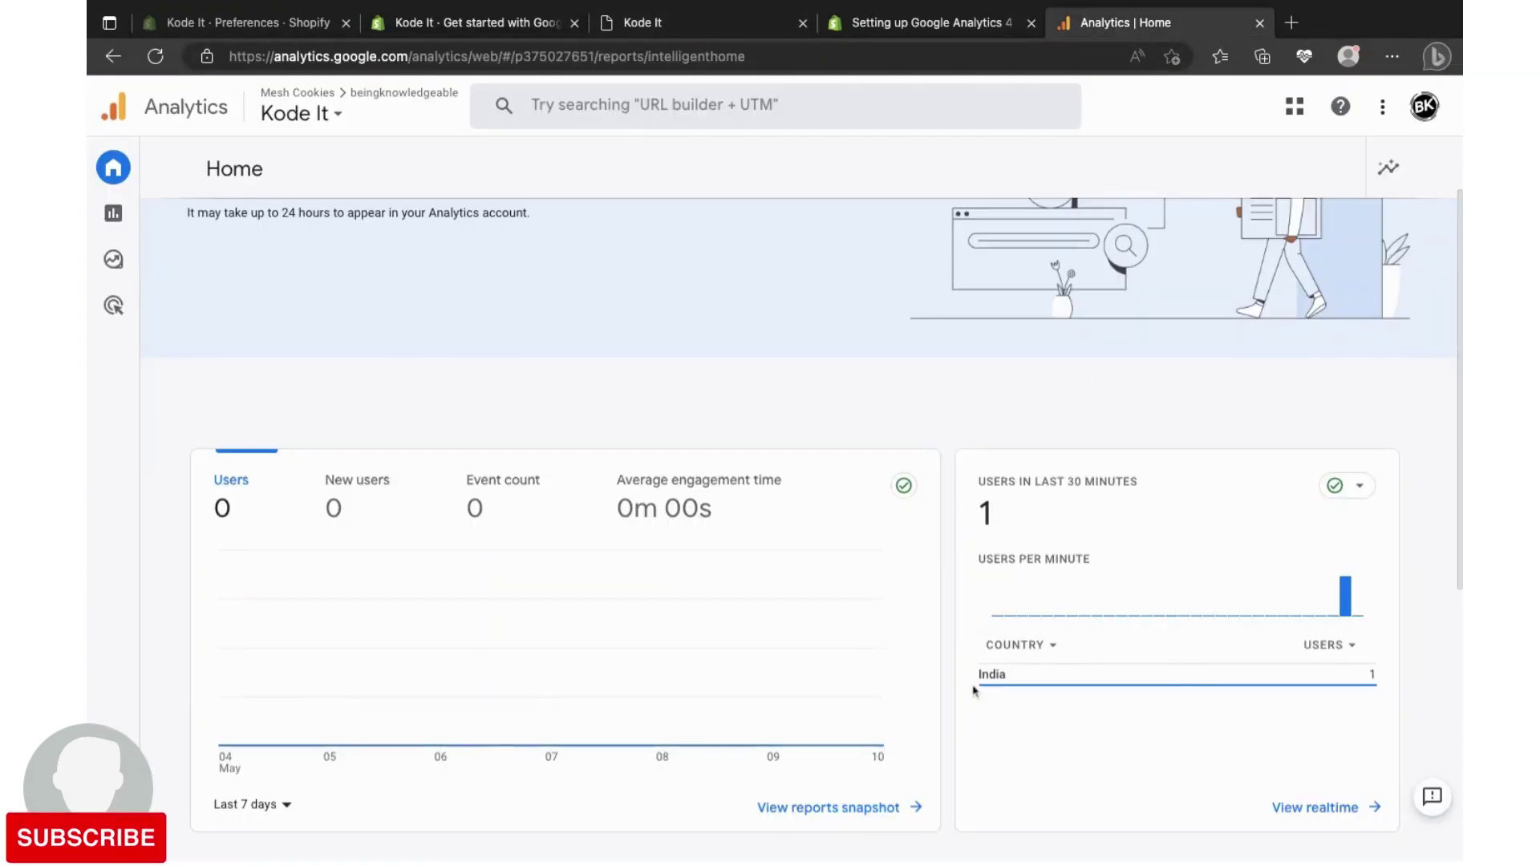
scroll(849, 563, "down", 5)
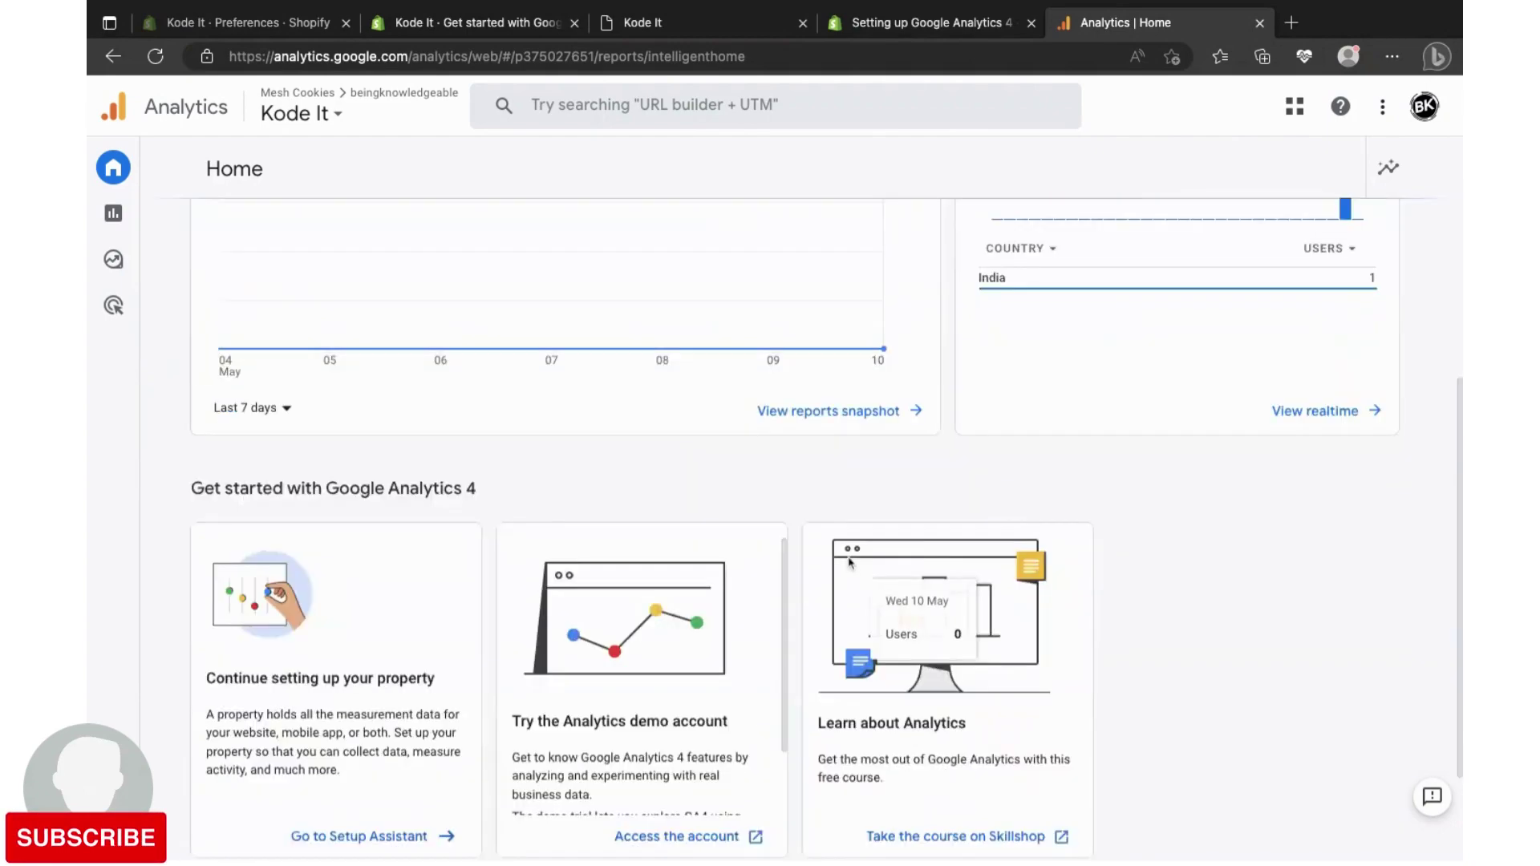
scroll(1003, 478, "up", 6)
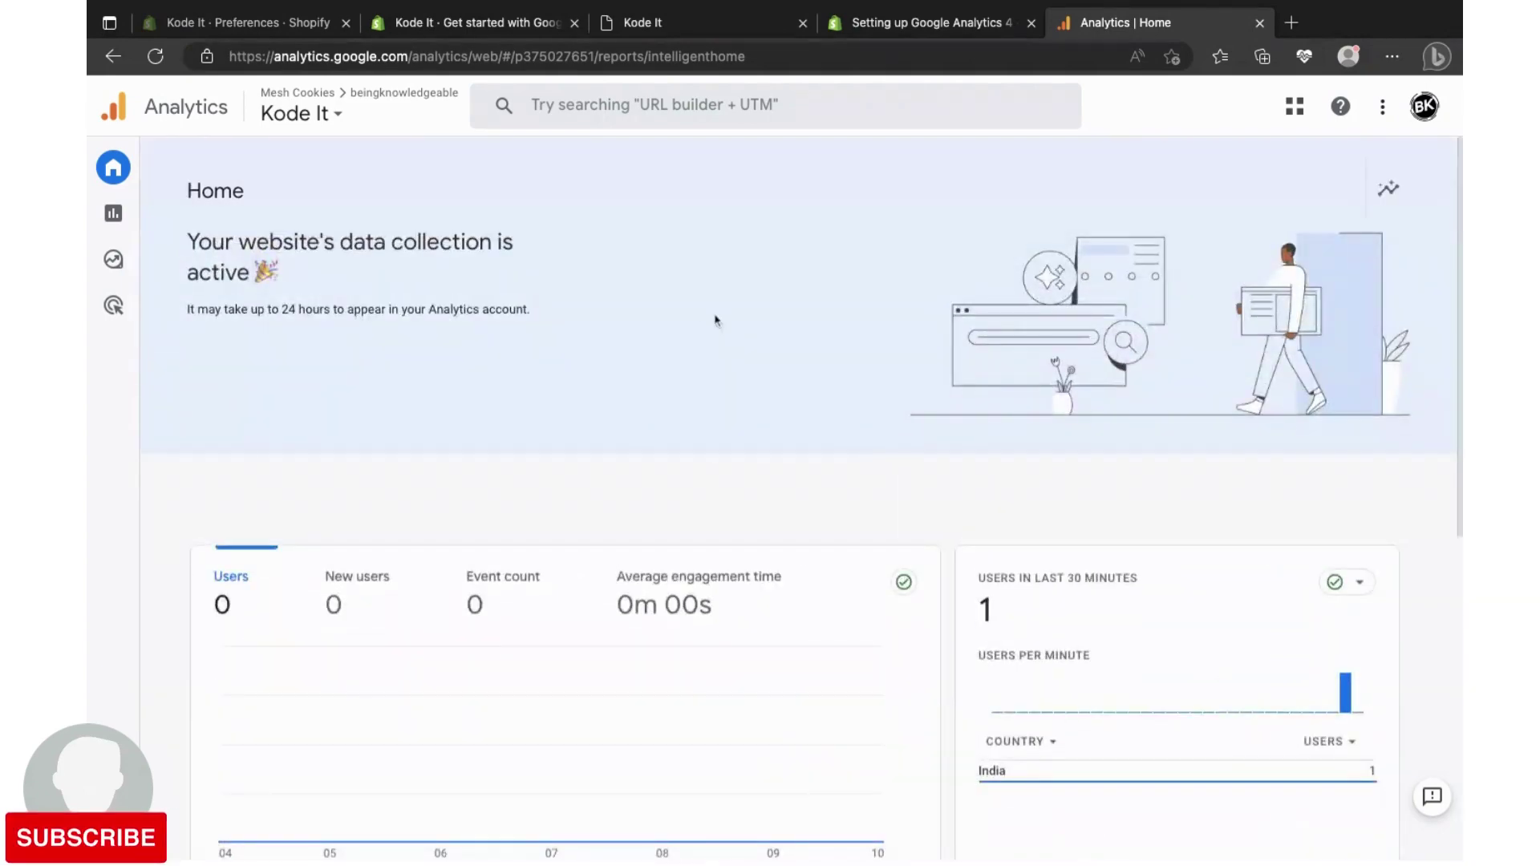
- Open the Reports snapshot and examine its user, engagement, revenue, acquisition and country cards
left_click(130, 215)
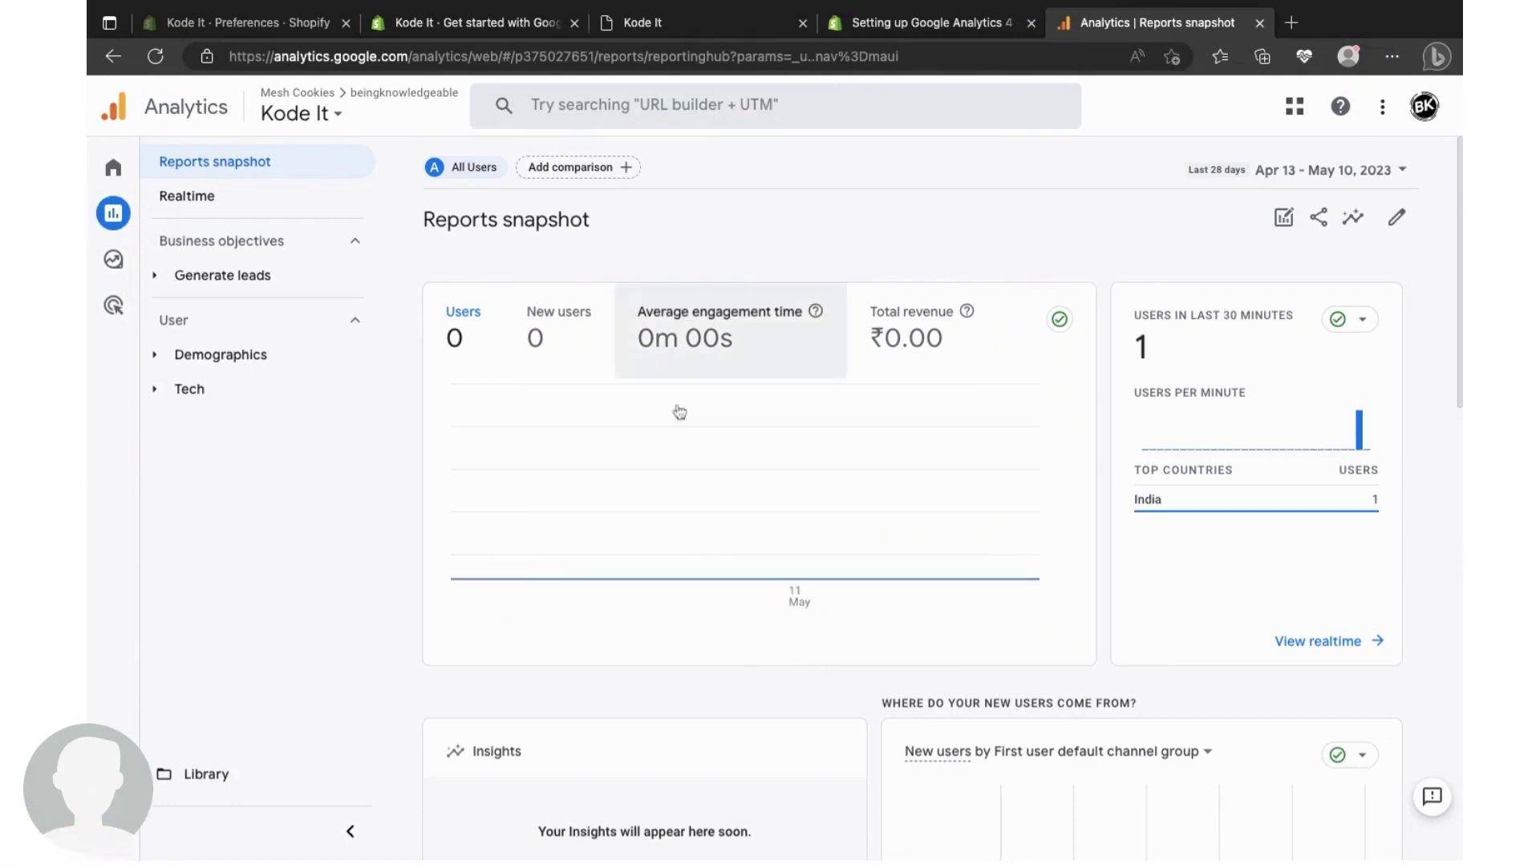
scroll(739, 567, "down", 1)
scroll(1132, 371, "up", 1)
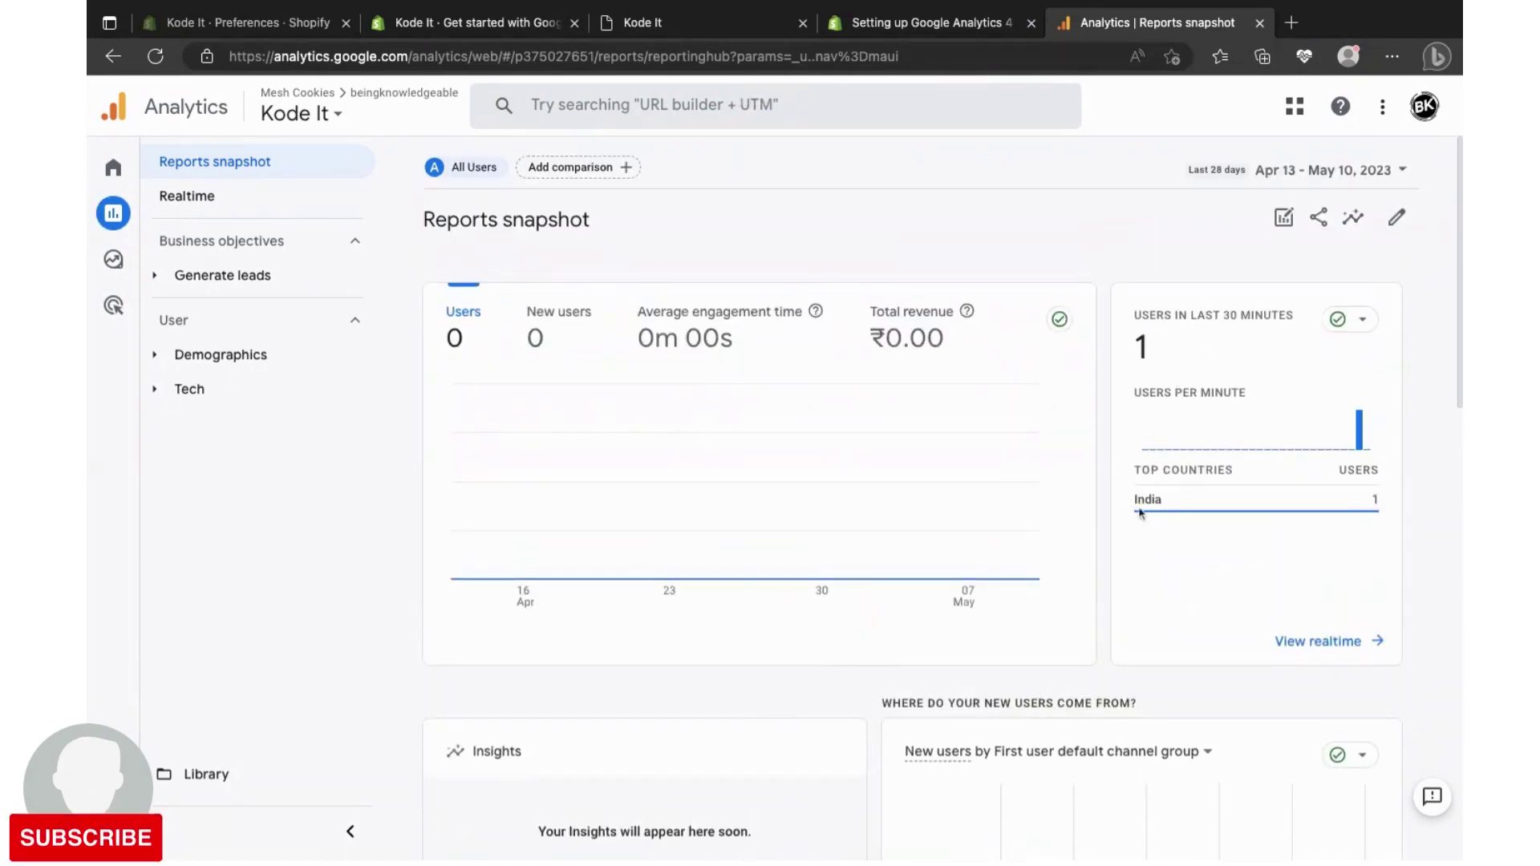
scroll(1278, 529, "down", 2)
scroll(1278, 529, "down", 10)
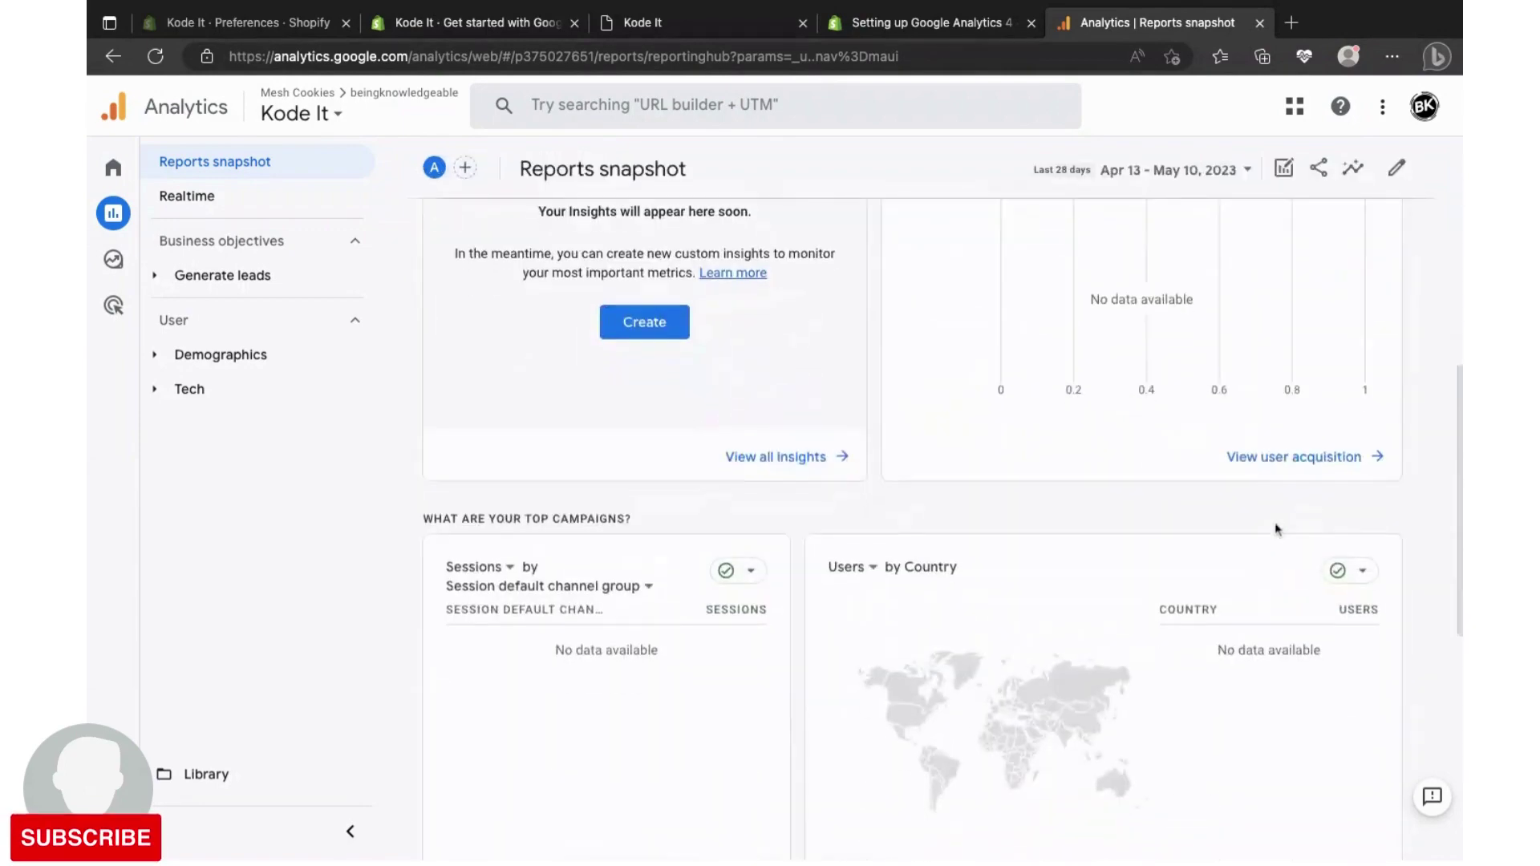
scroll(1277, 526, "up", 8)
scroll(1278, 527, "up", 7)
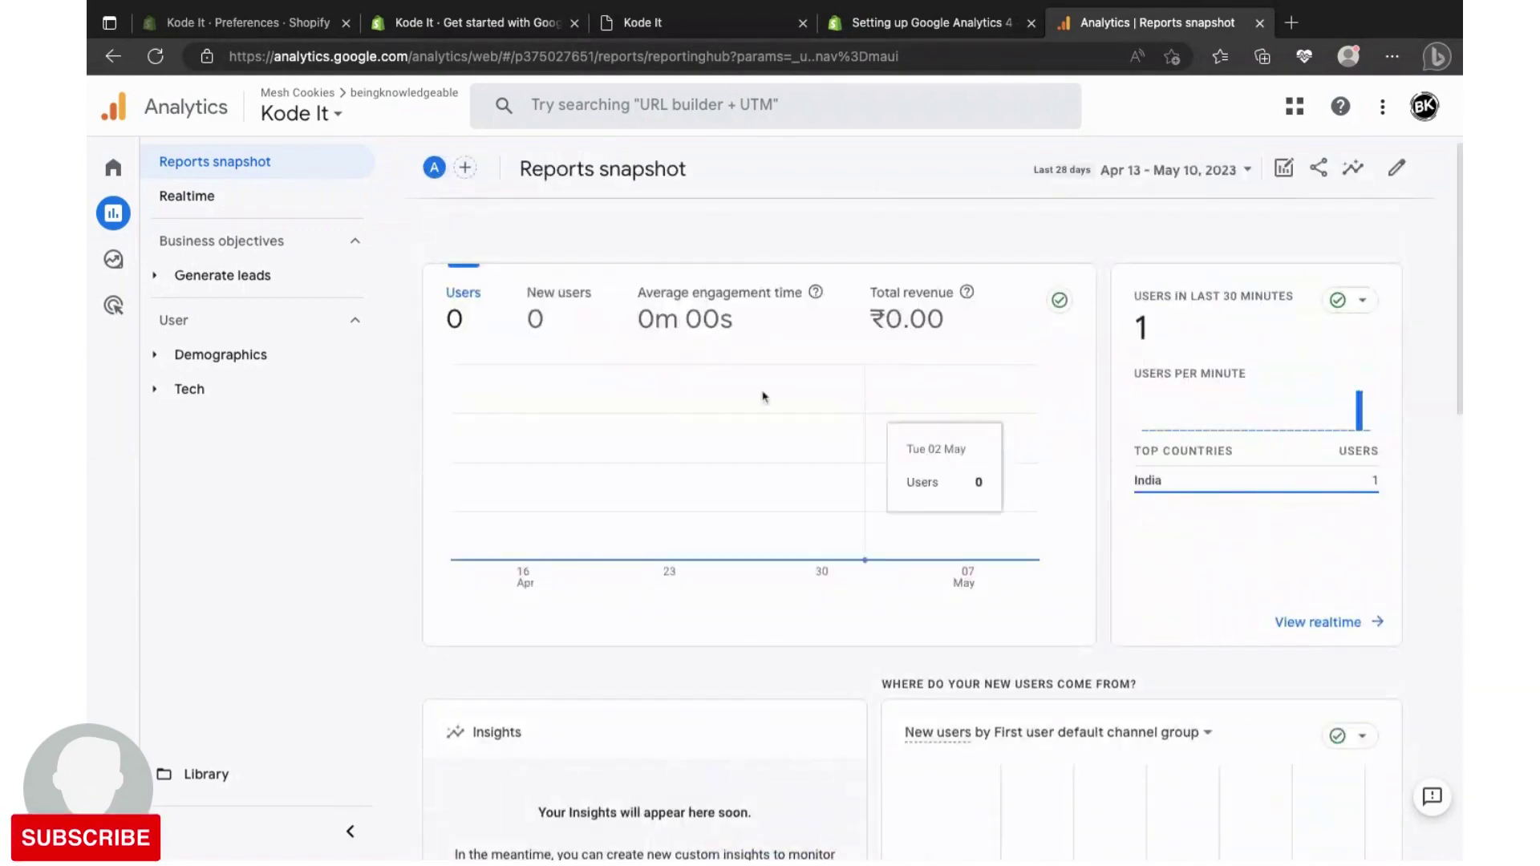
scroll(643, 361, "up", 1)
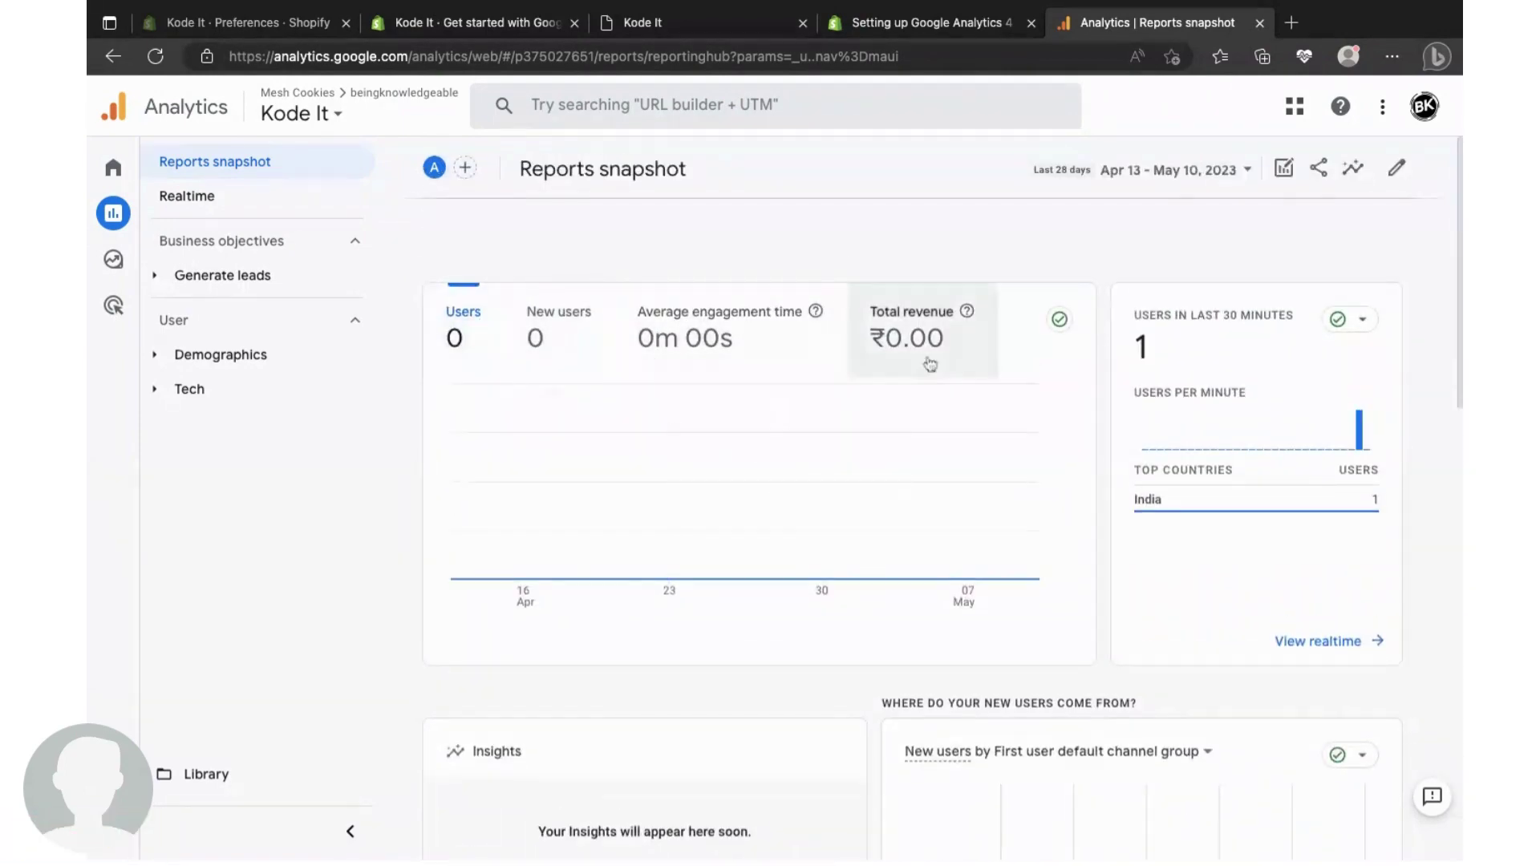